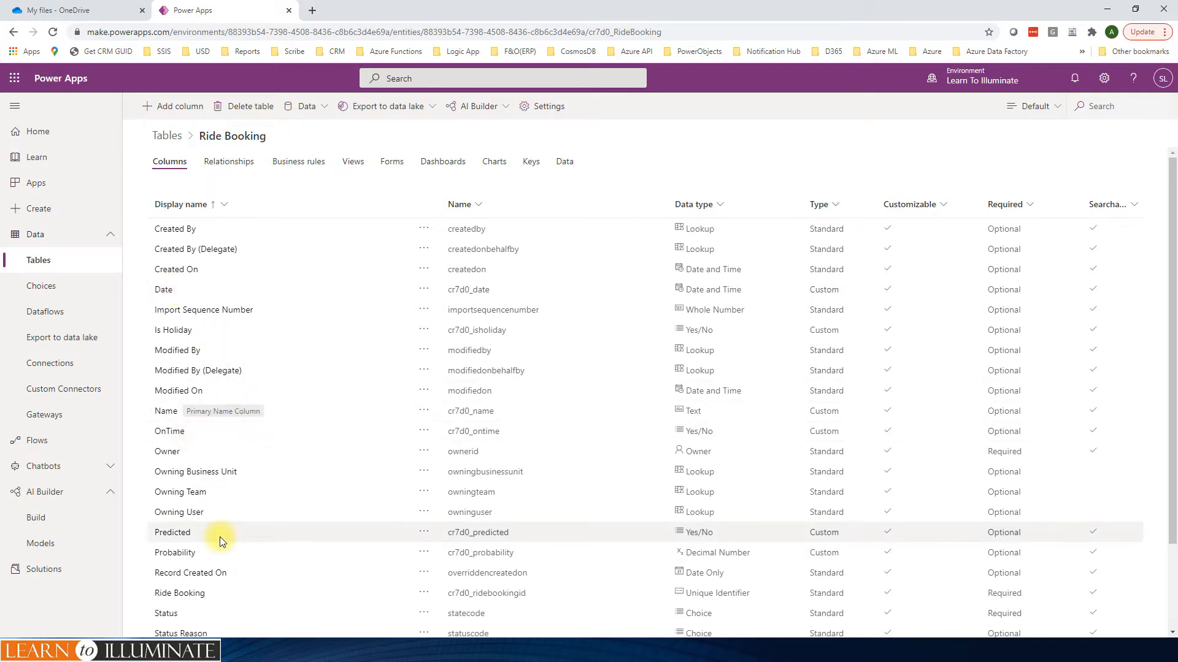
# Step: Review the columns, views and forms of the Ride Booking table
pyautogui.scroll(-1, 227, 567)
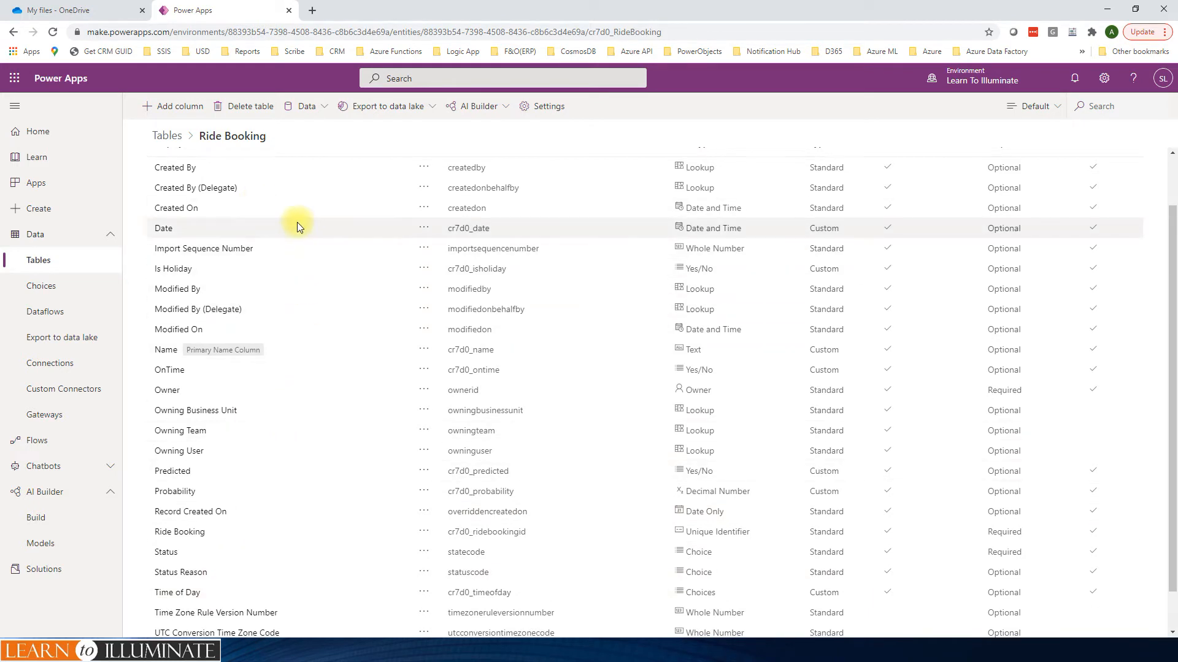
pyautogui.scroll(1, 297, 222)
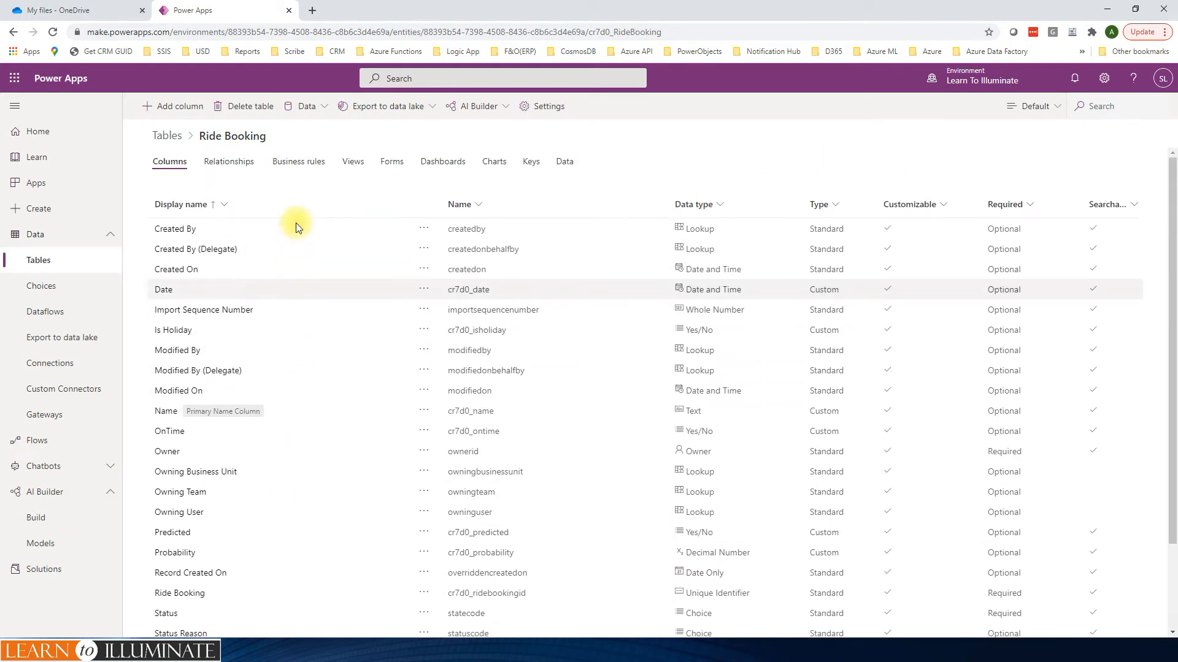
pyautogui.click(353, 162)
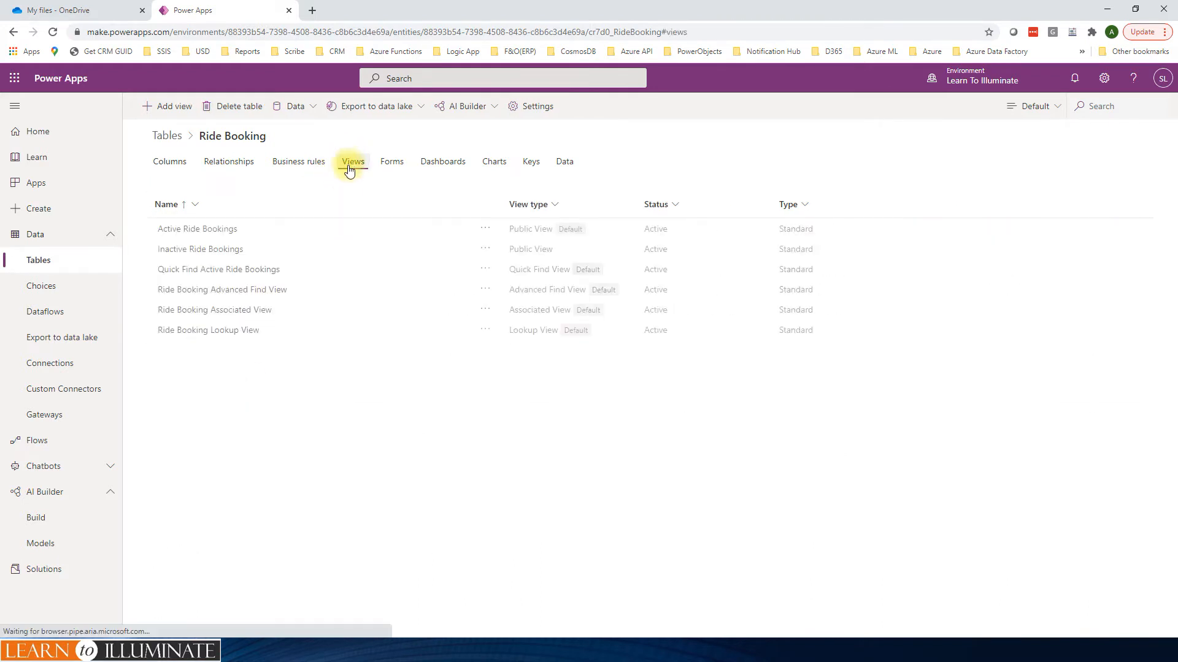
pyautogui.click(390, 162)
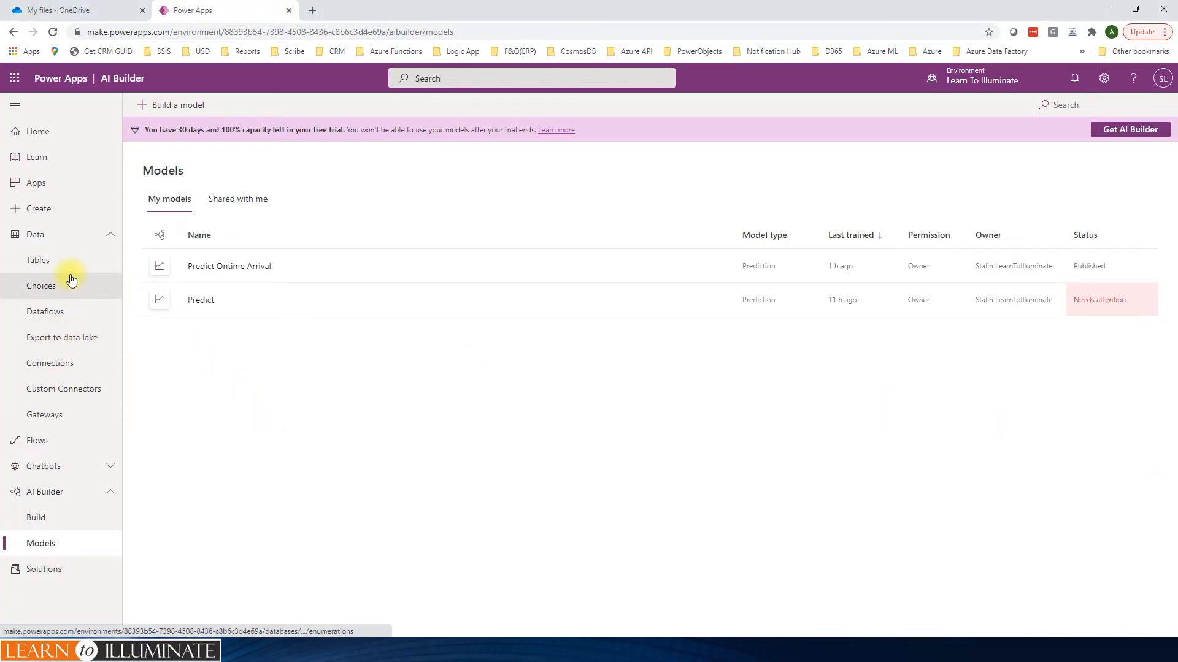
# Step: Create an automated cloud flow named "Ride Booking Predict Demo" with the Common Data Service (current environment) trigger for rows added, modified or deleted
pyautogui.click(40, 442)
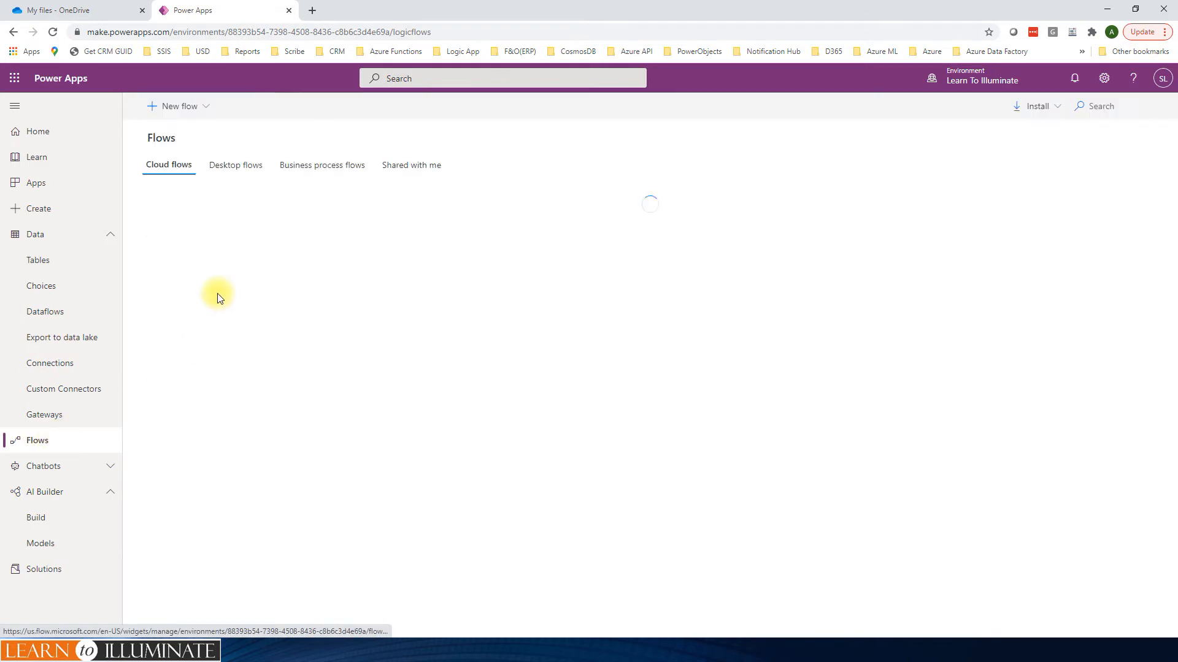
pyautogui.click(204, 106)
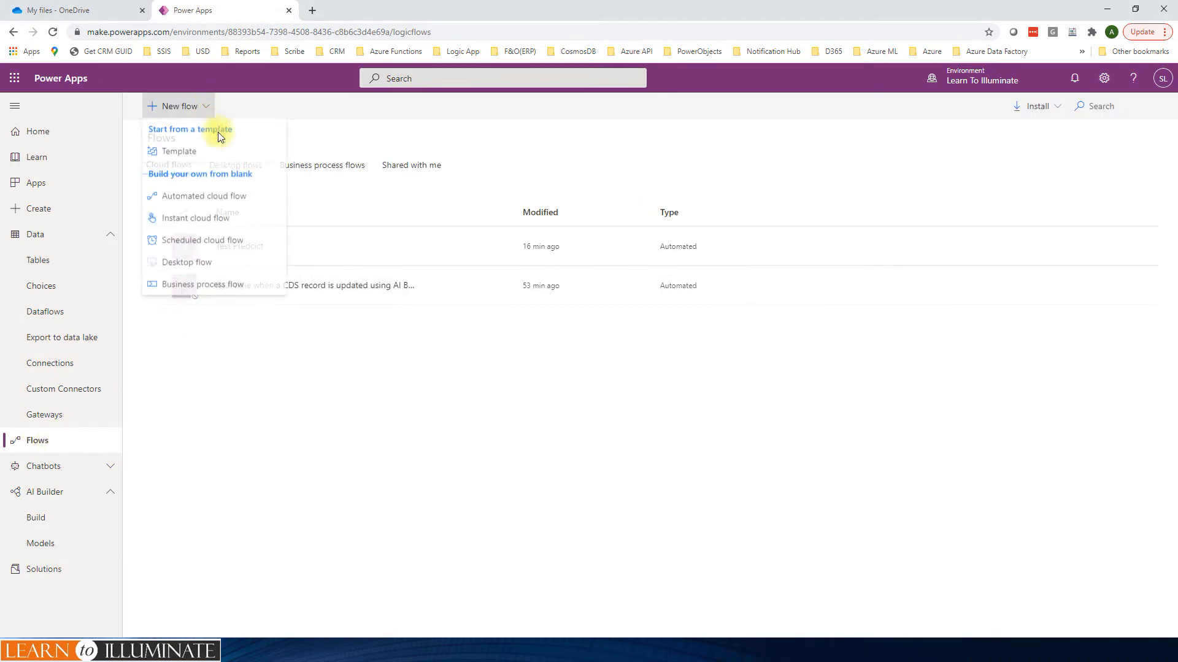
pyautogui.click(193, 200)
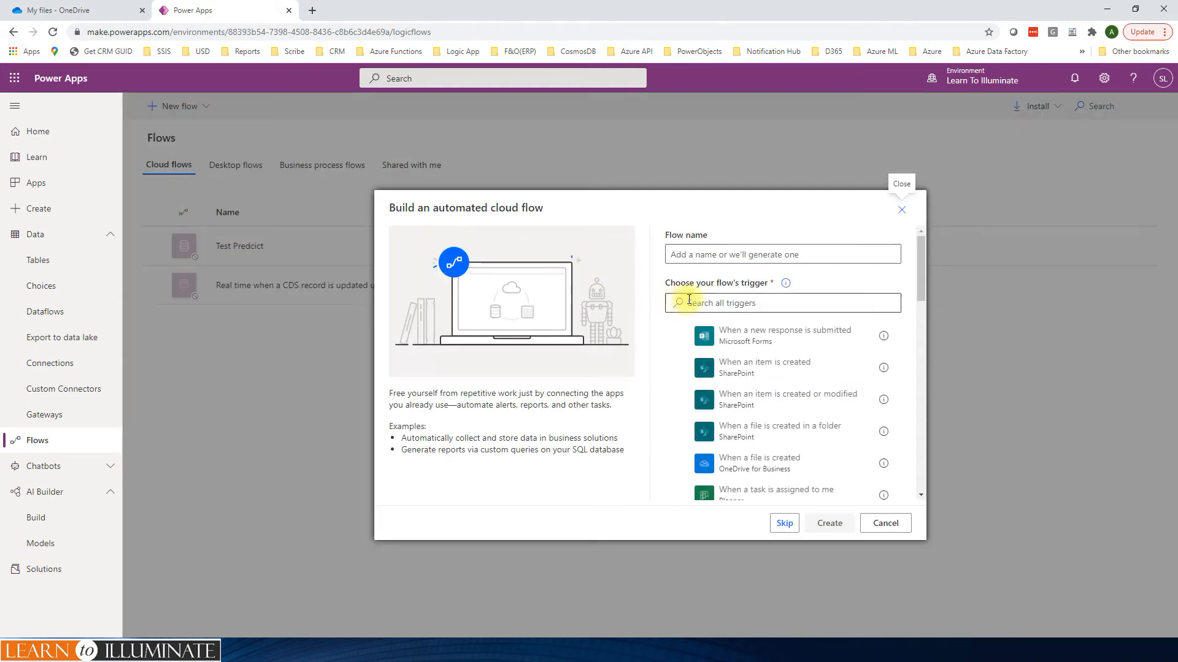
pyautogui.click(710, 254)
pyautogui.write('Ride Booking Predict Demo')
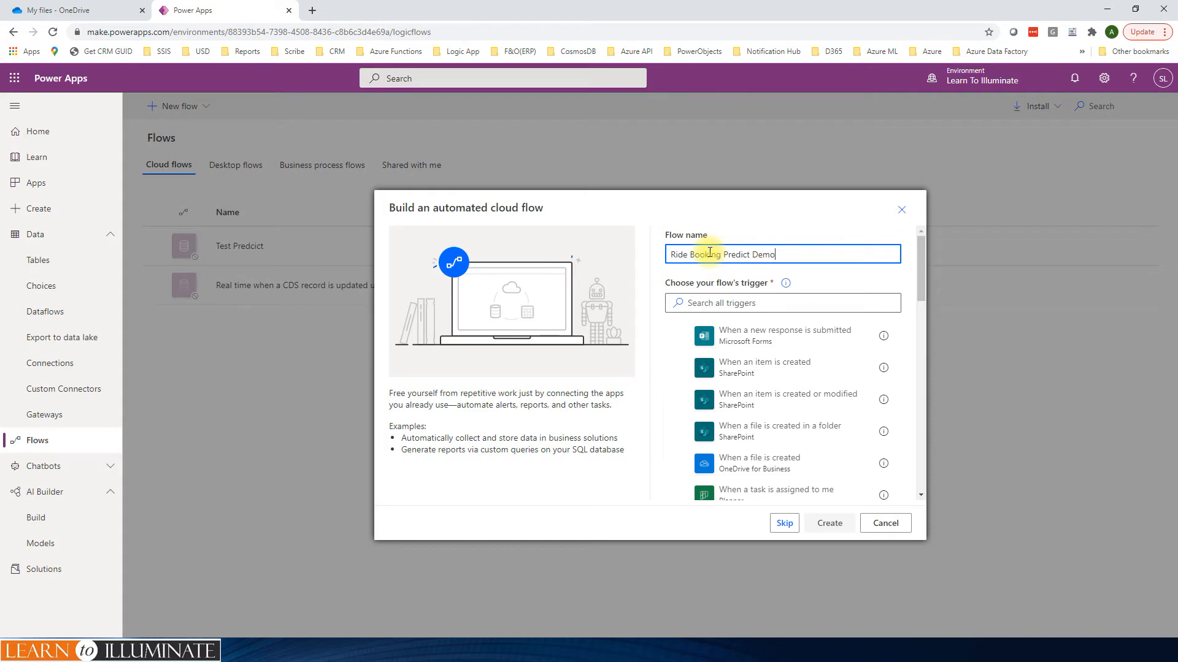
pyautogui.click(743, 301)
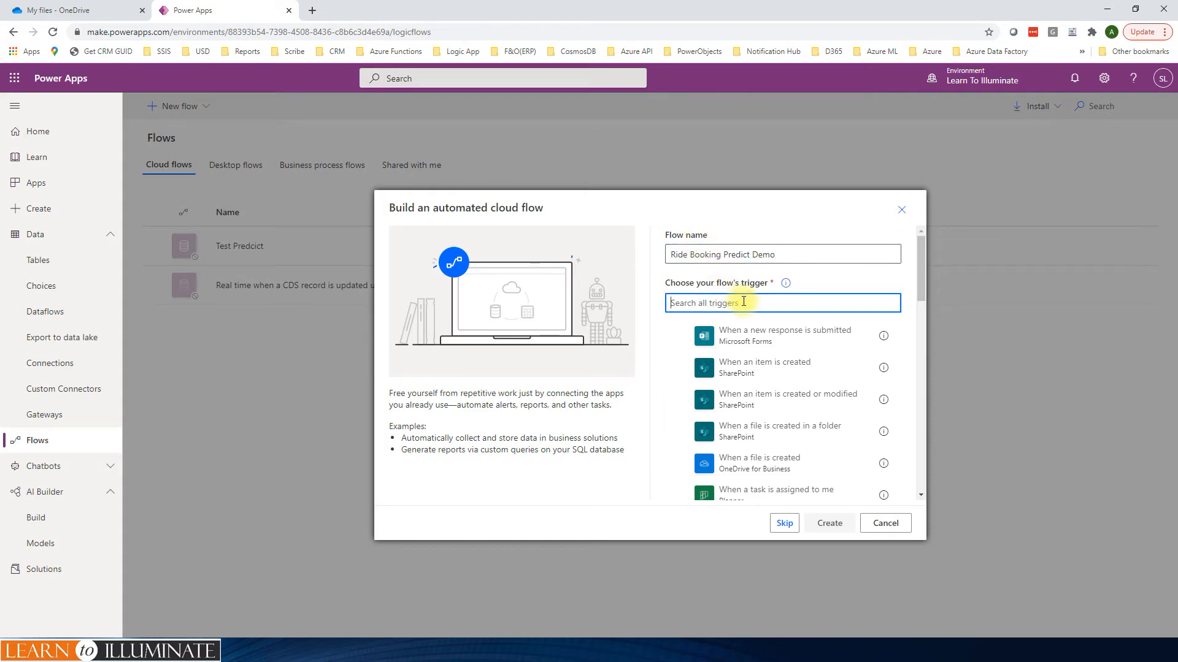
pyautogui.write('when a record is added common')
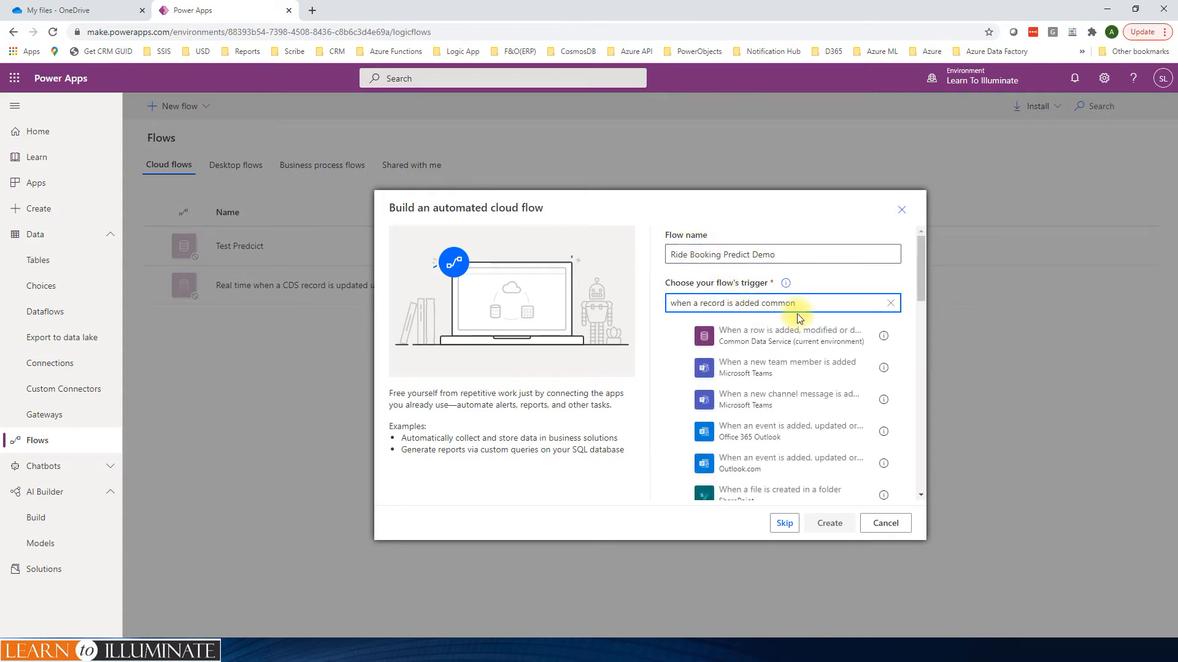
pyautogui.click(751, 336)
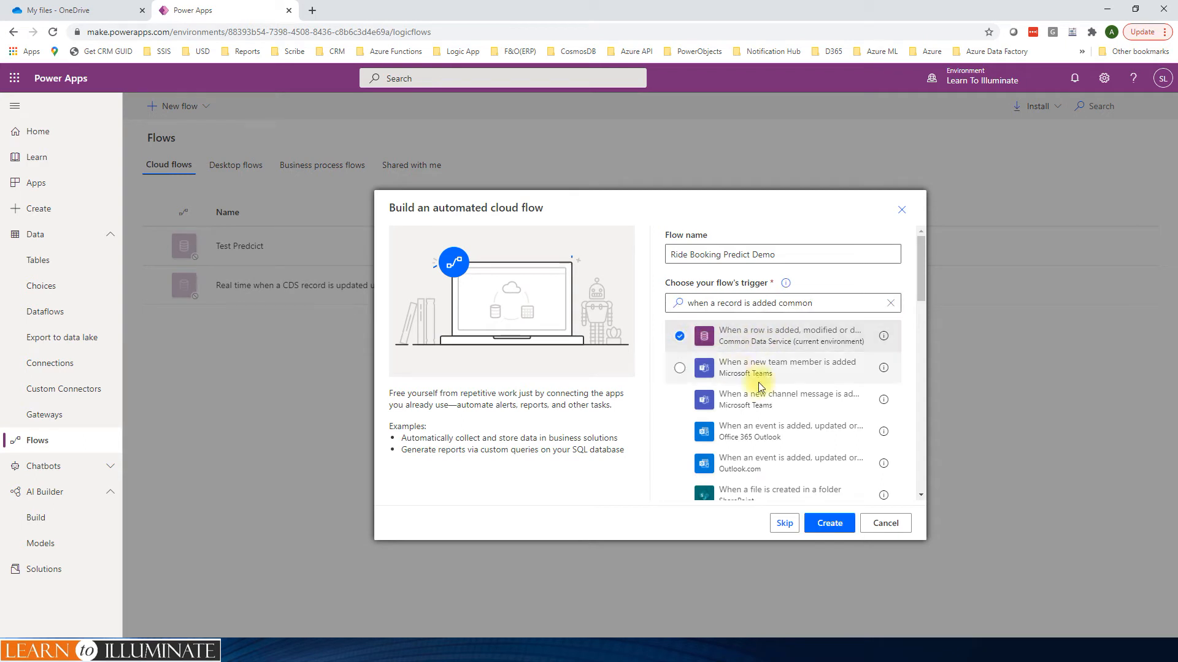
pyautogui.click(830, 525)
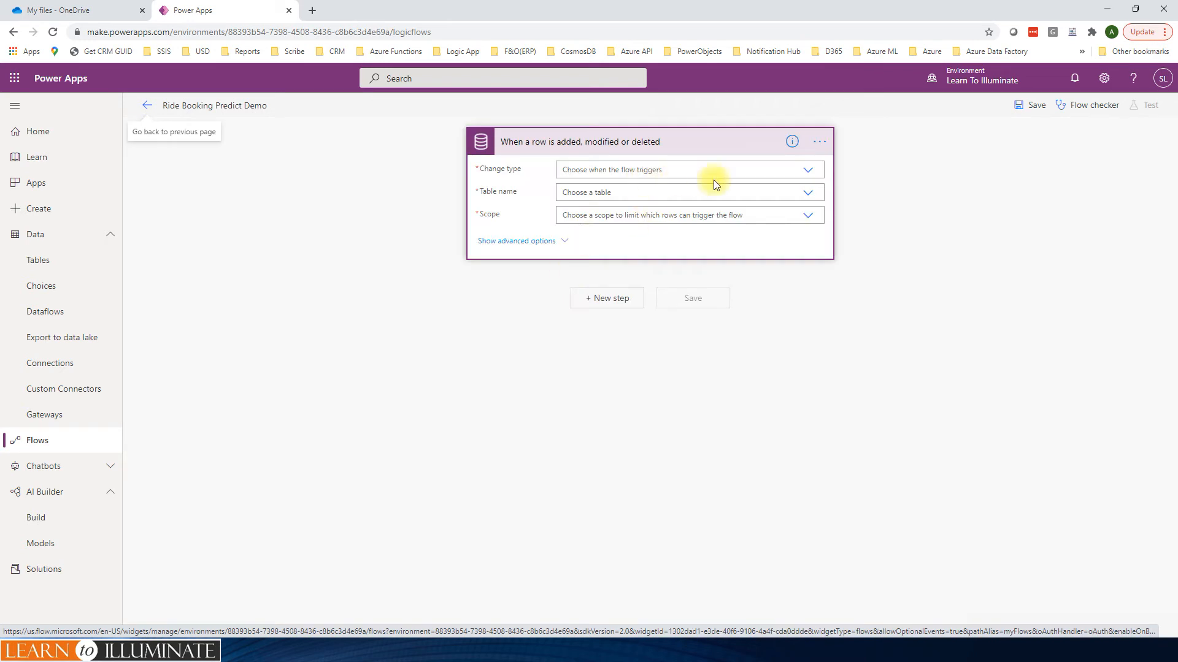
# Step: Configure the trigger with change type Create, table Ride Bookings and scope Organization
pyautogui.click(804, 168)
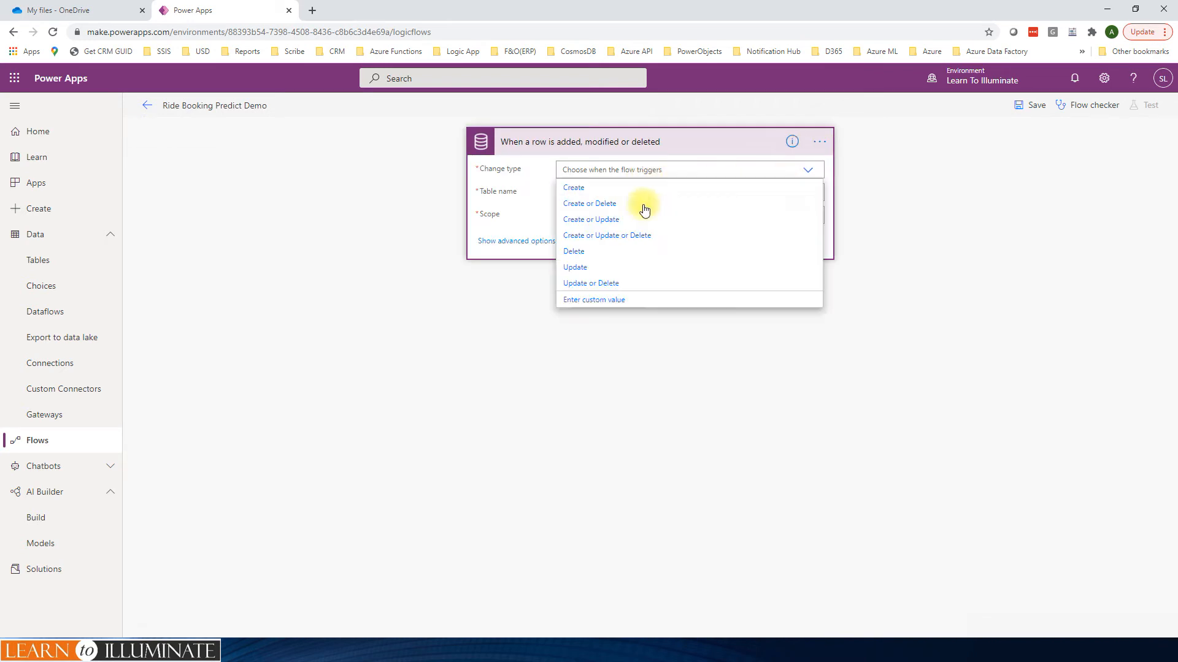
pyautogui.click(578, 190)
pyautogui.click(667, 192)
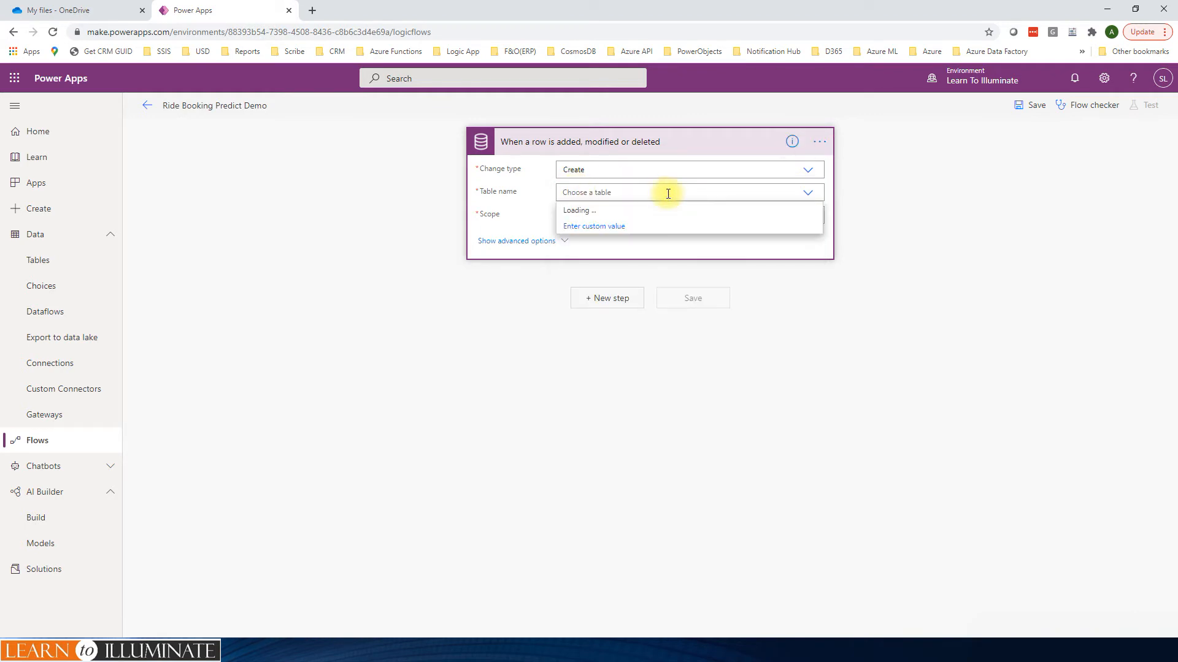
pyautogui.write('ride book')
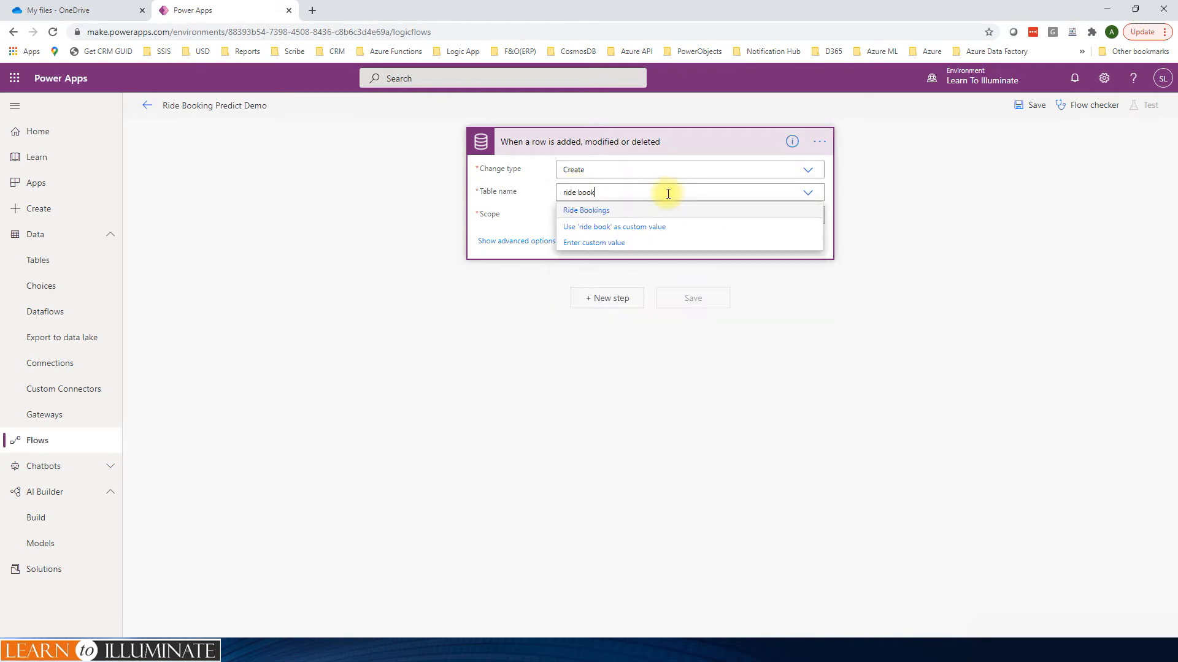
pyautogui.click(589, 210)
pyautogui.click(807, 216)
pyautogui.click(592, 248)
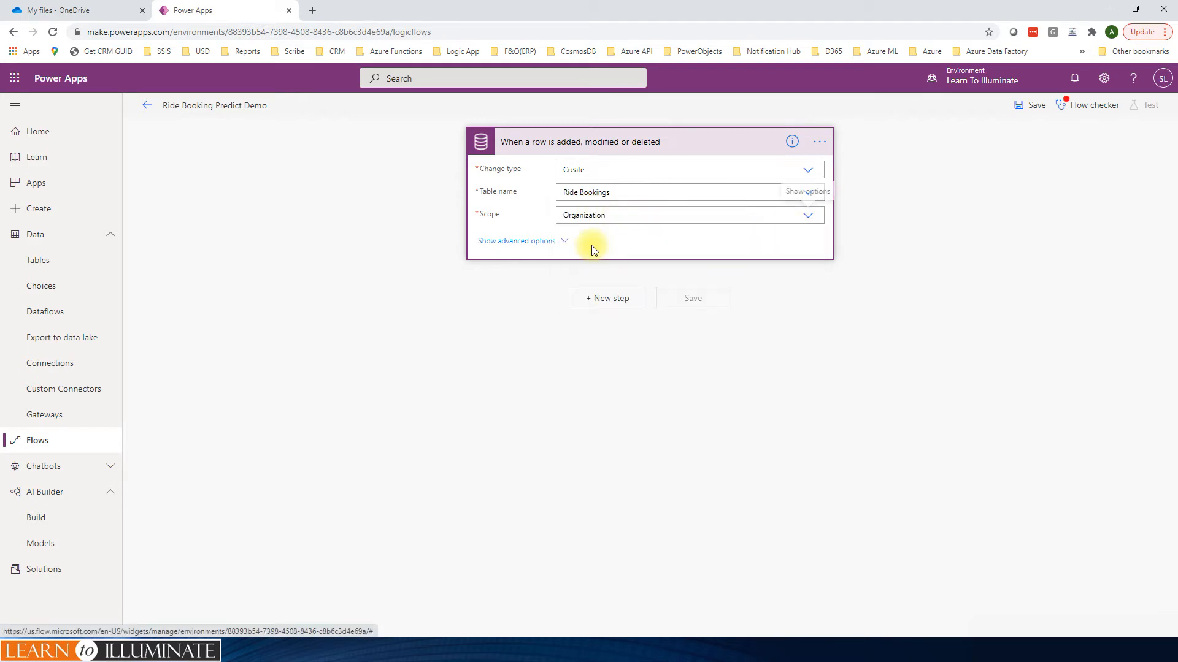
# Step: Add an AI Builder Predict action after the trigger and set its model to Predict Ontime Arrival
pyautogui.click(604, 299)
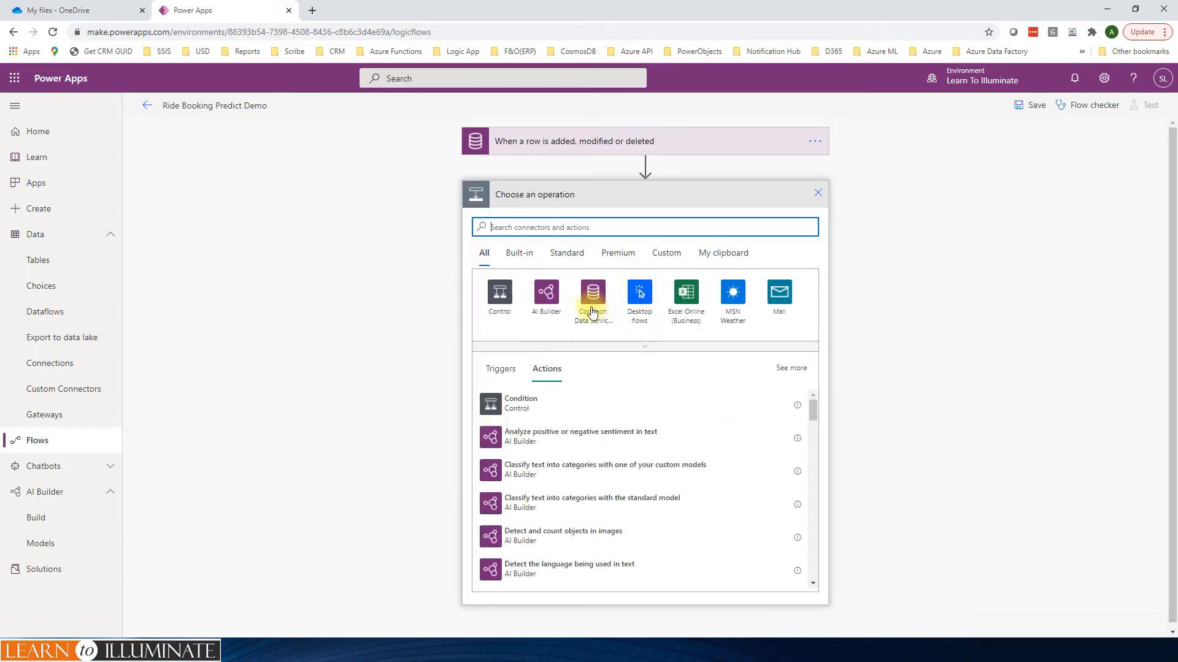
pyautogui.click(547, 293)
pyautogui.scroll(-2, 548, 539)
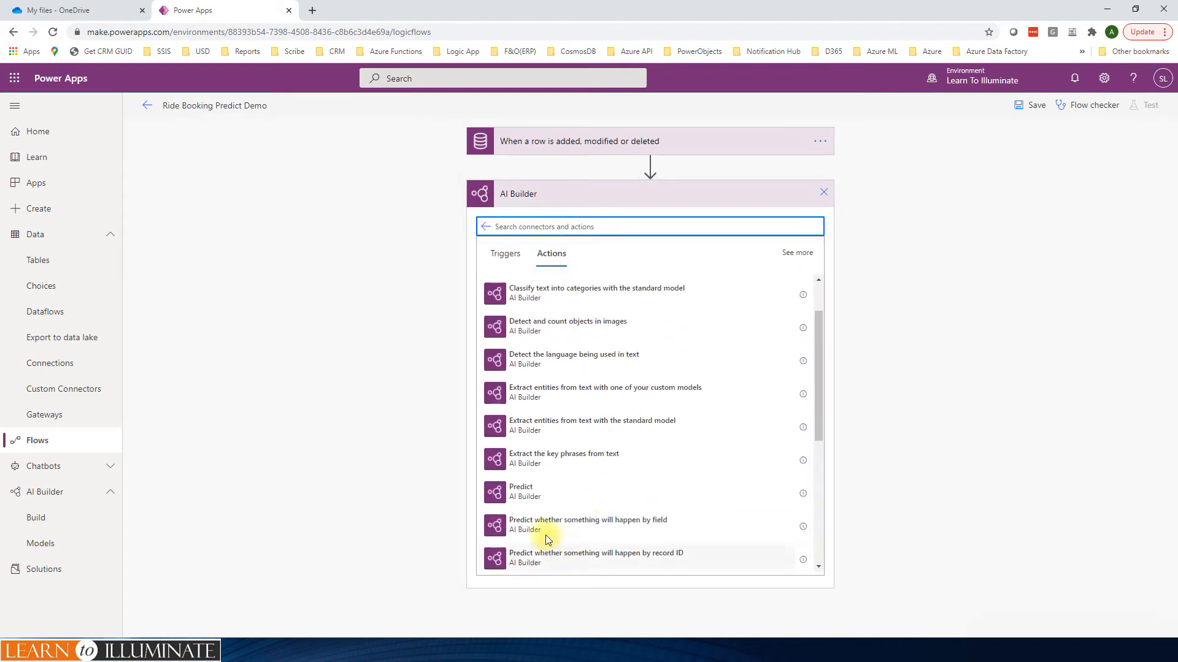
pyautogui.click(514, 491)
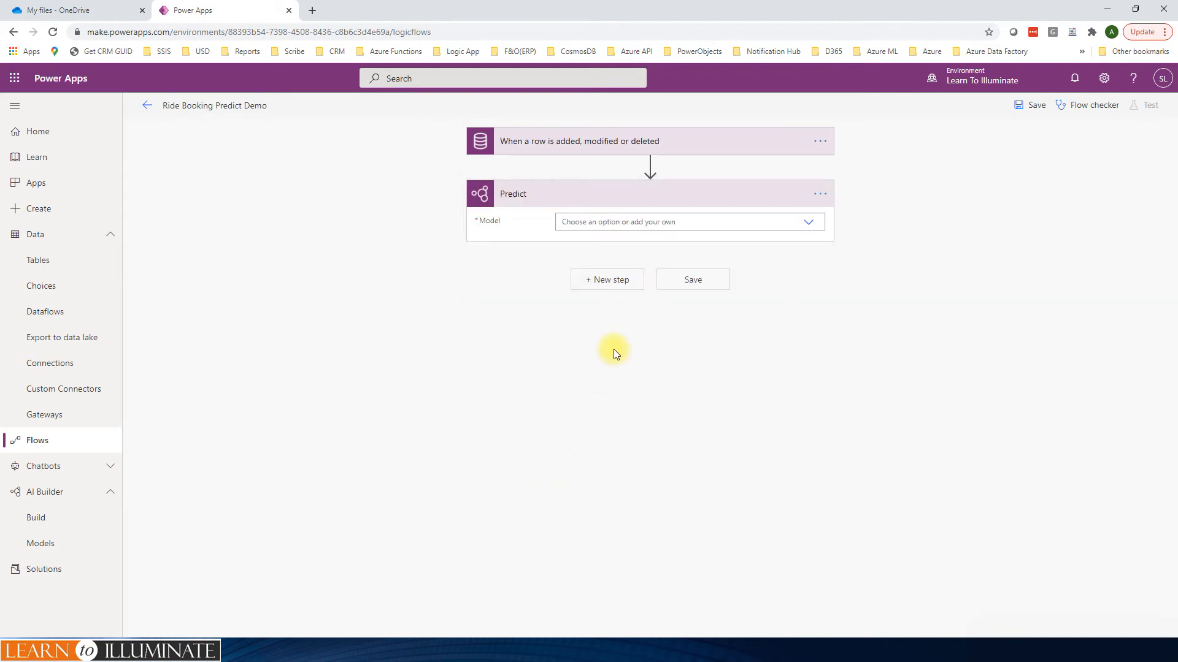
pyautogui.click(696, 222)
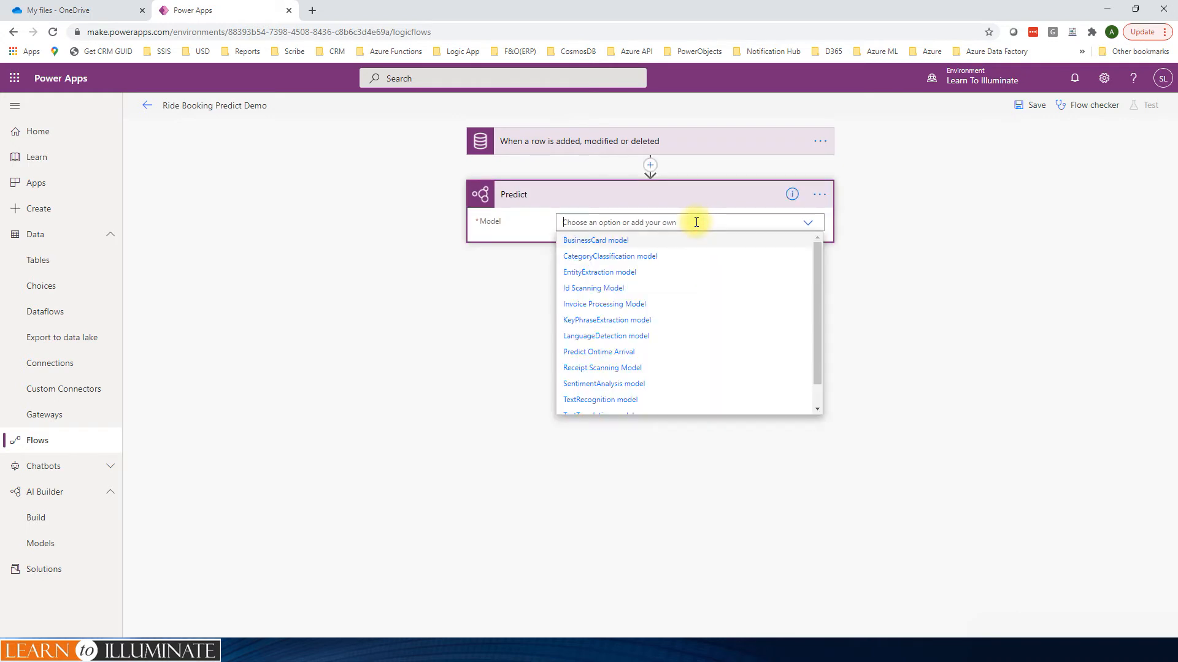
pyautogui.click(610, 354)
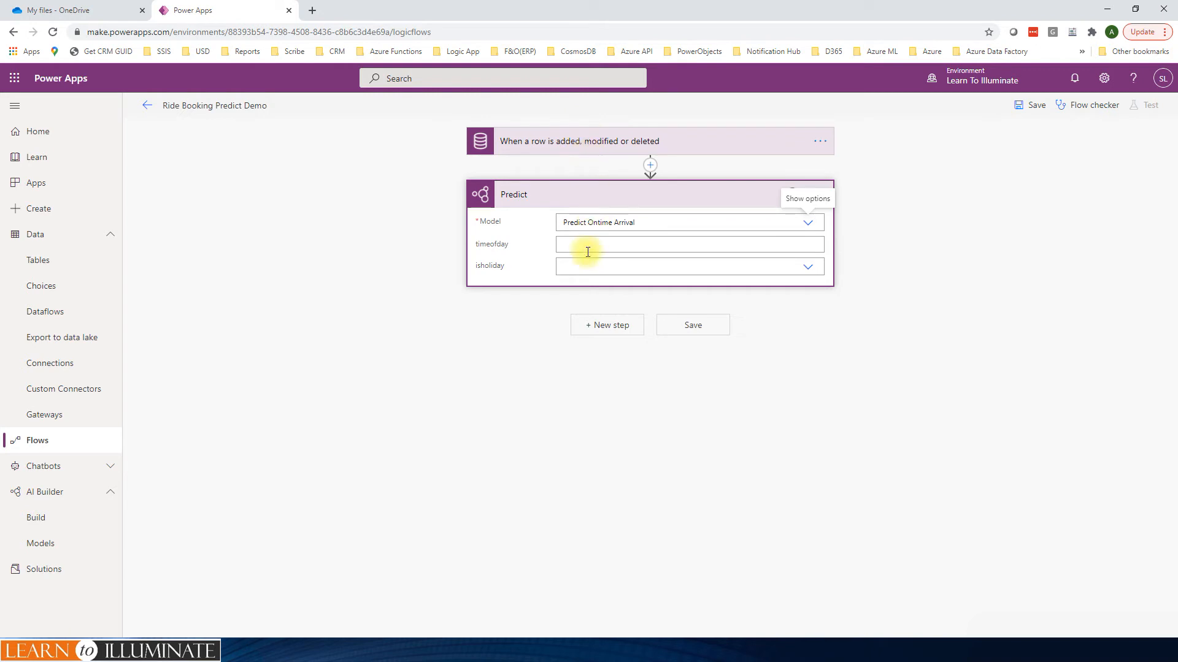
# Step: Map the Predict action's isholiday input to the trigger's Is Holiday value and timeofday to Time of Day
pyautogui.click(570, 269)
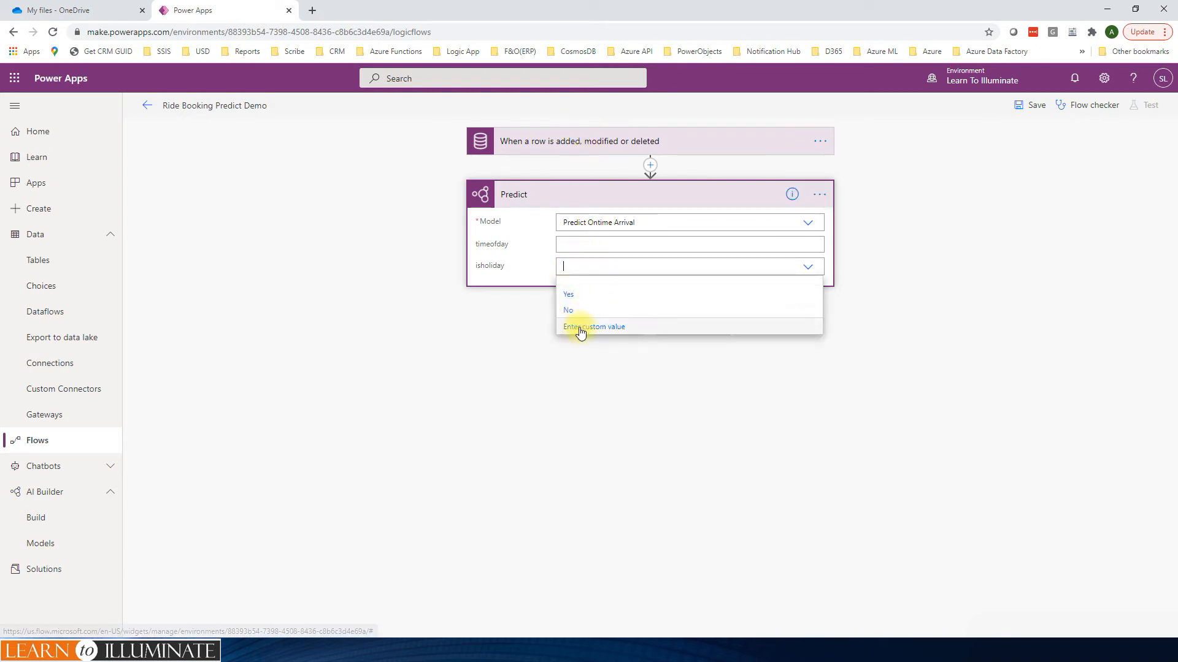
pyautogui.click(581, 329)
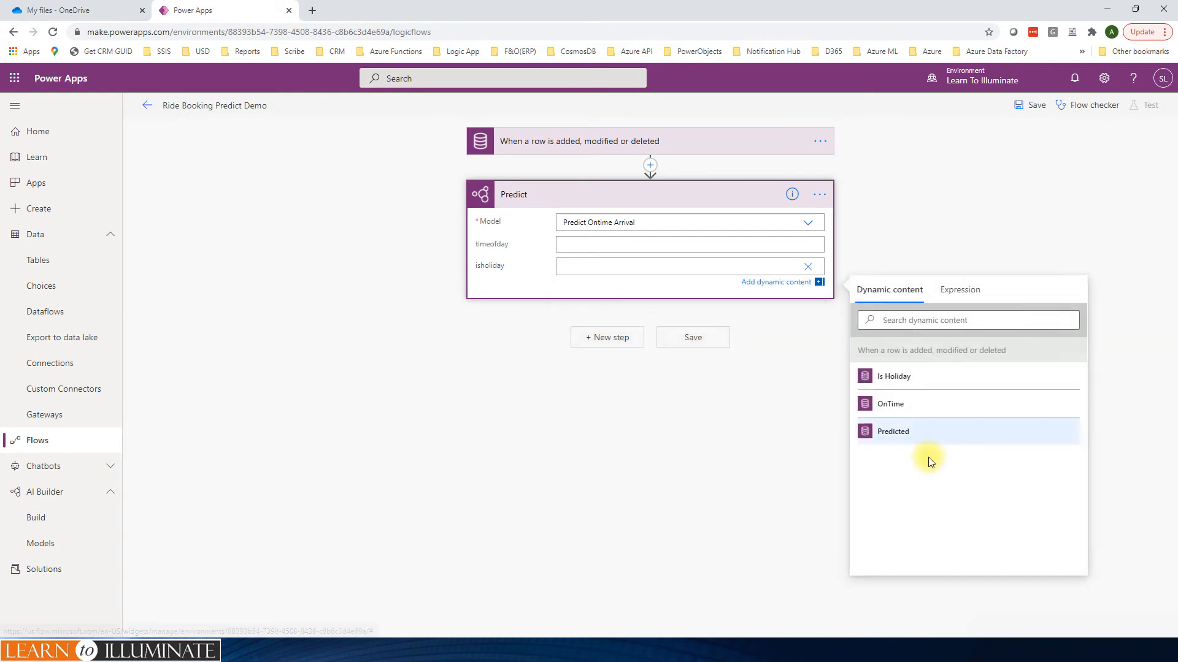
pyautogui.click(900, 379)
pyautogui.click(620, 243)
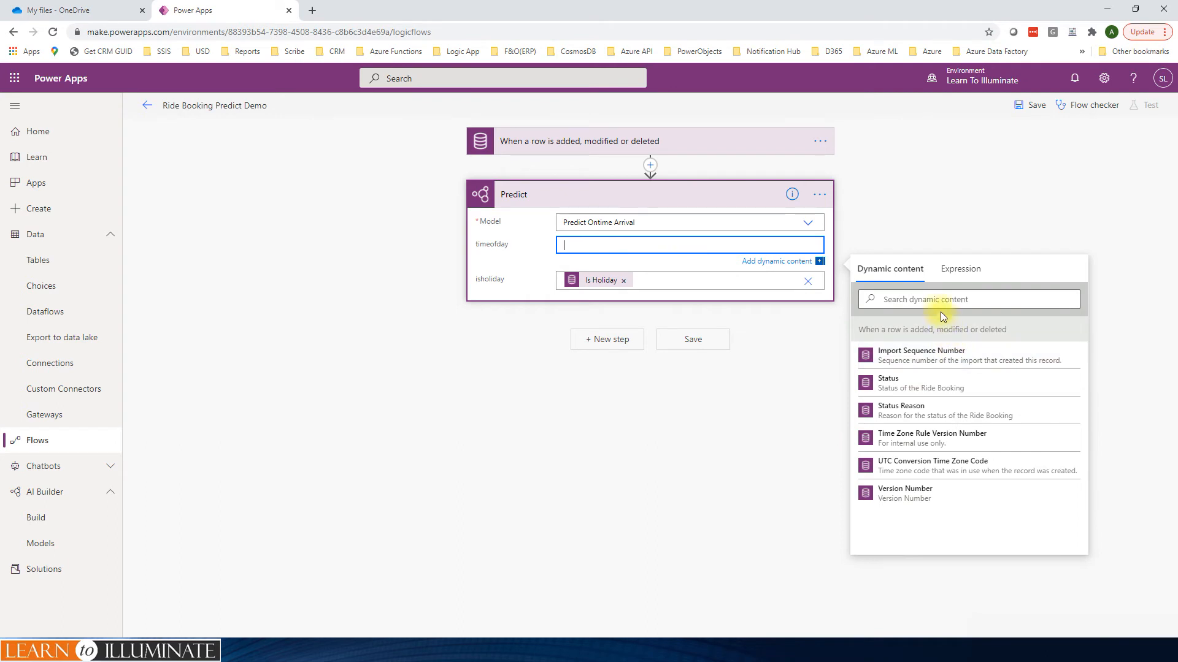
pyautogui.click(936, 305)
pyautogui.write('time')
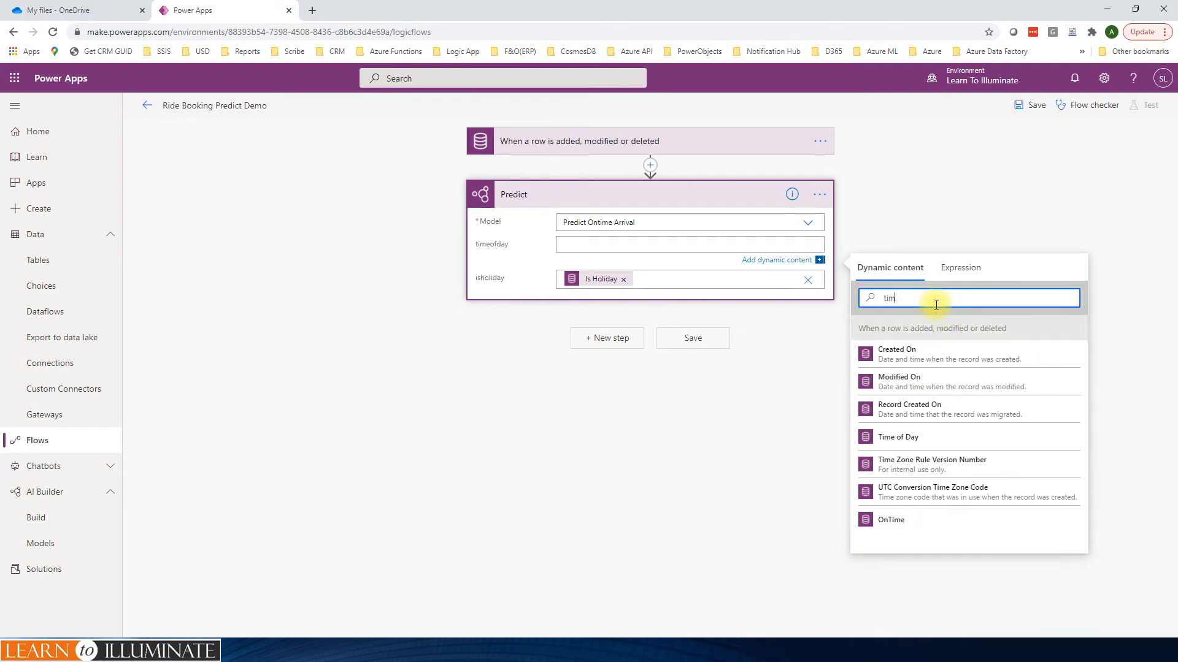
pyautogui.click(900, 437)
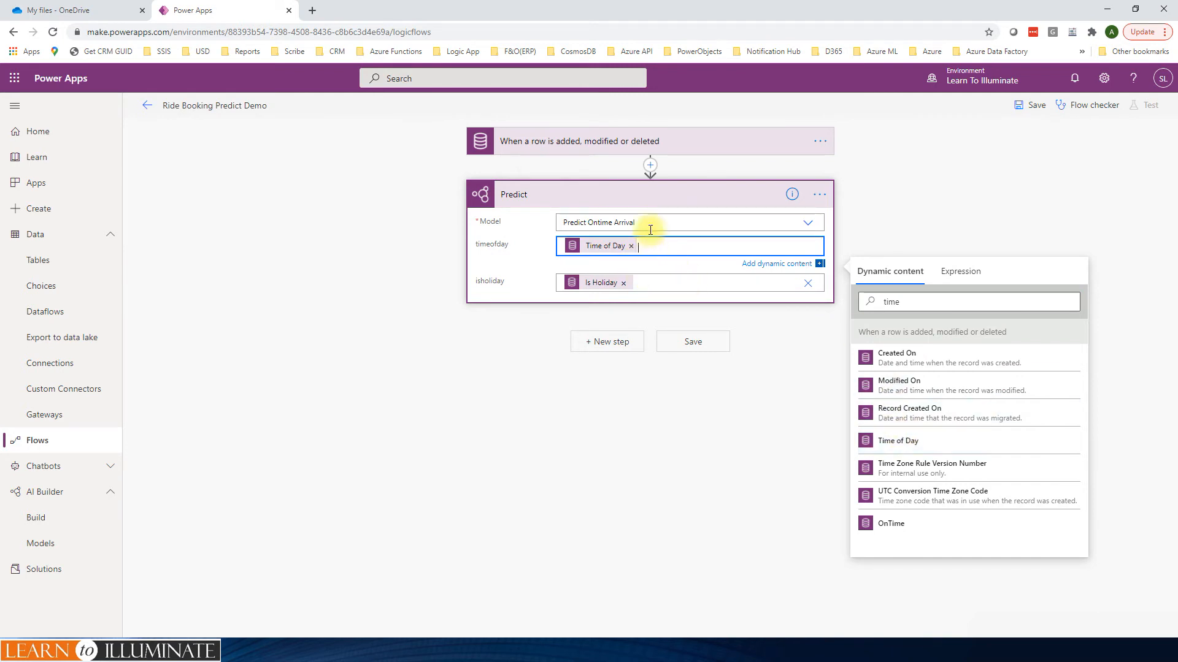
pyautogui.click(900, 195)
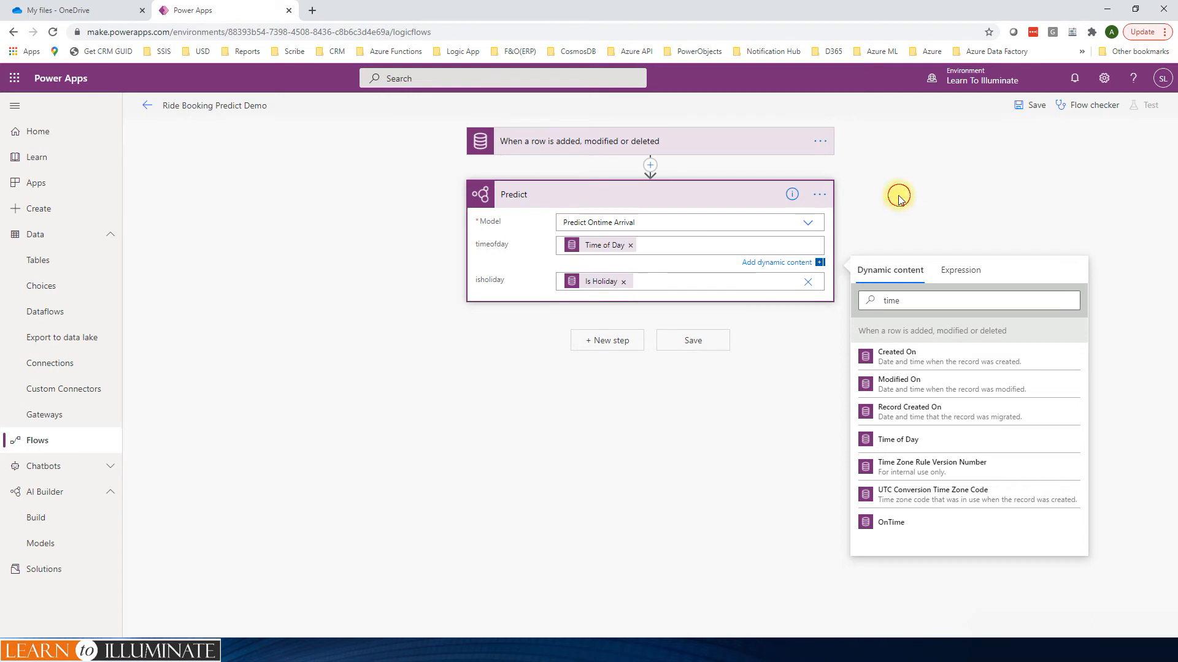
# Step: Add a Common Data Service Update a row action after Predict and set its table to Ride Bookings
pyautogui.click(608, 329)
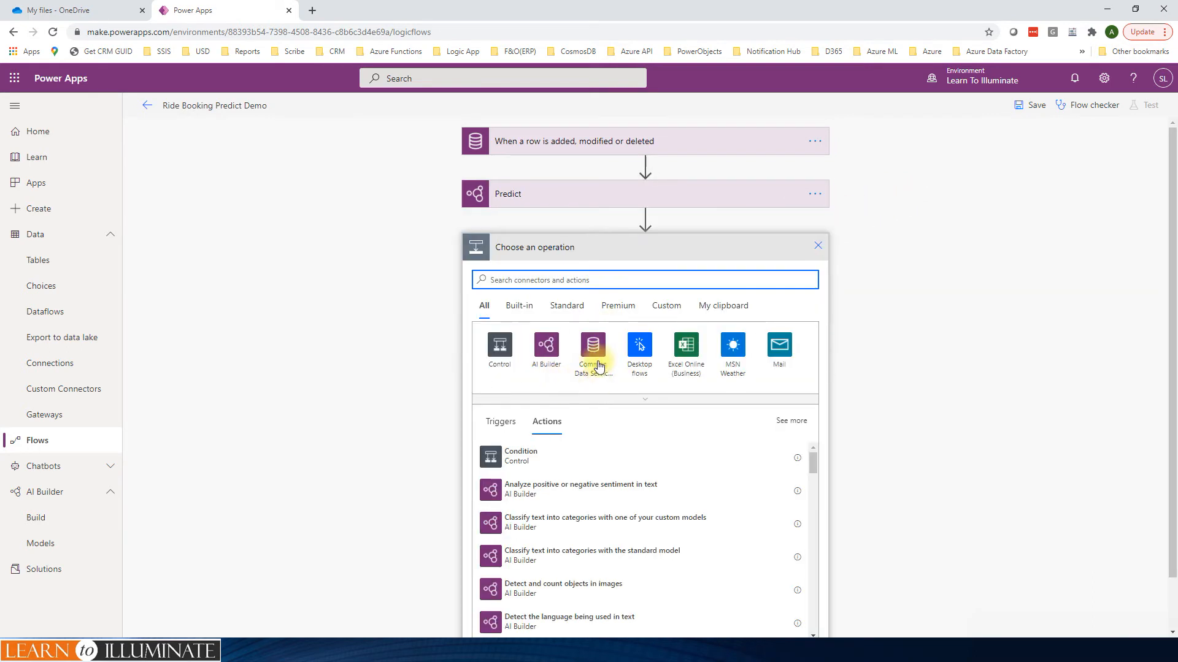
pyautogui.click(595, 359)
pyautogui.scroll(-2, 632, 405)
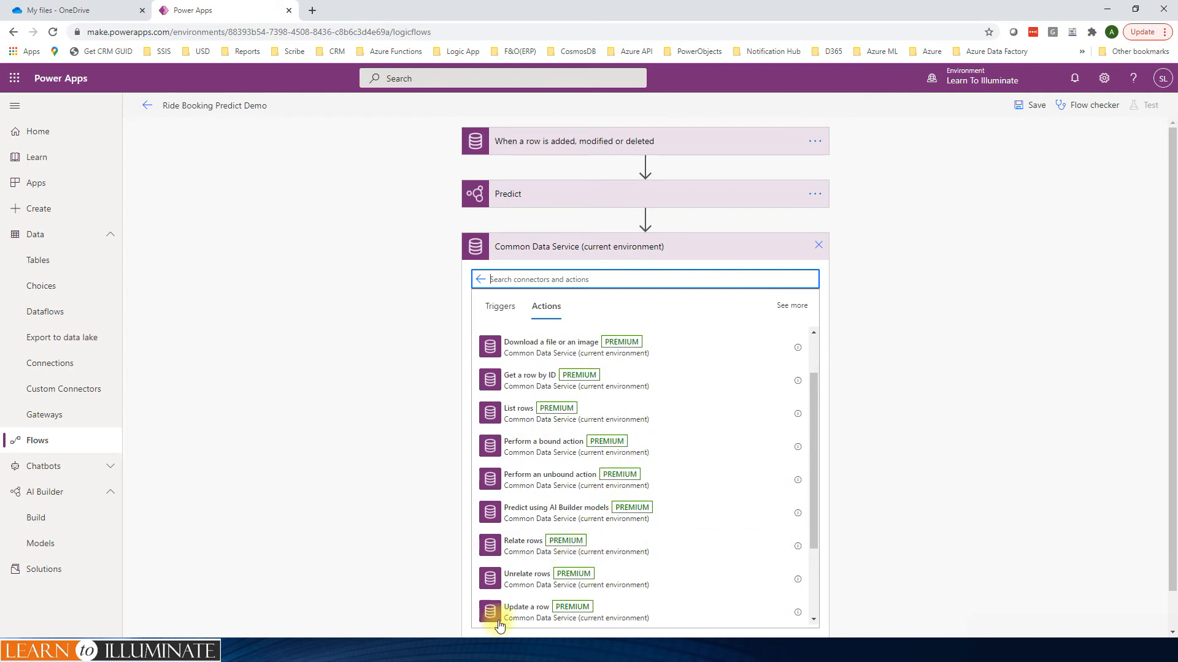
pyautogui.click(515, 611)
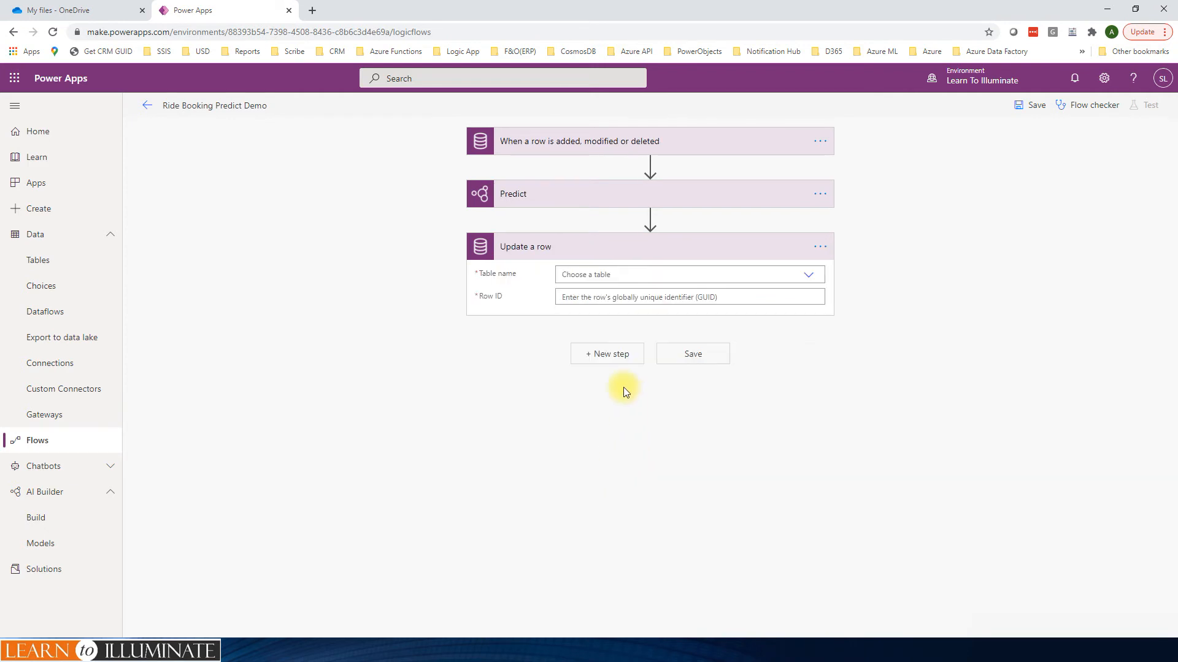
pyautogui.click(620, 273)
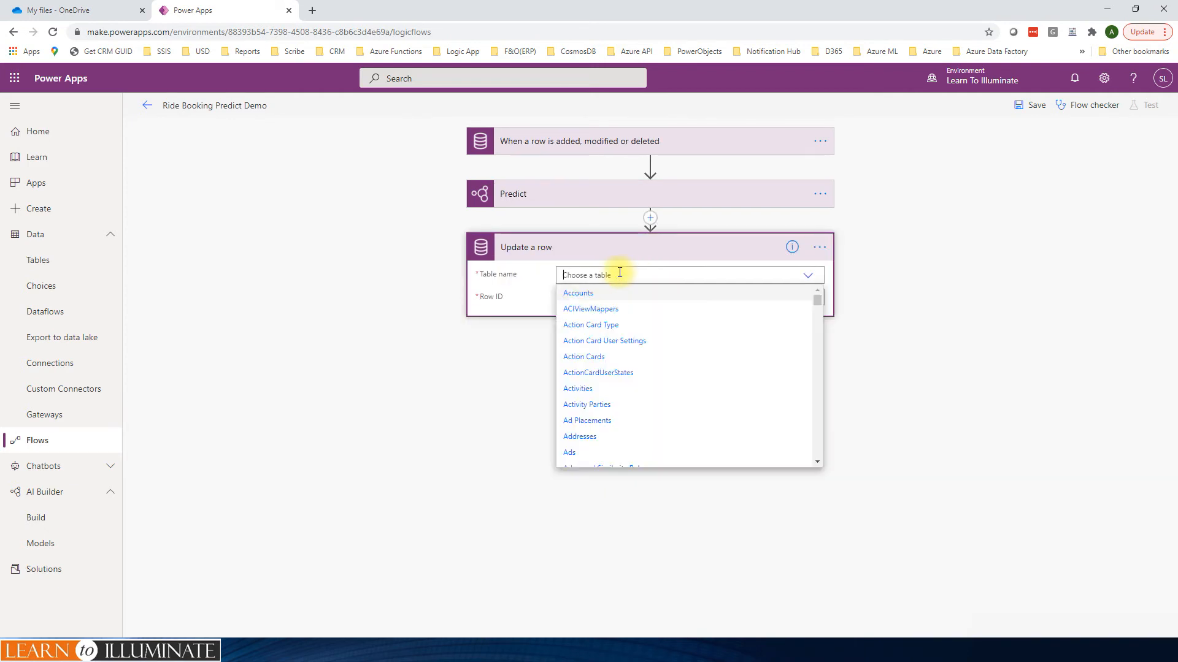
pyautogui.write('ride b')
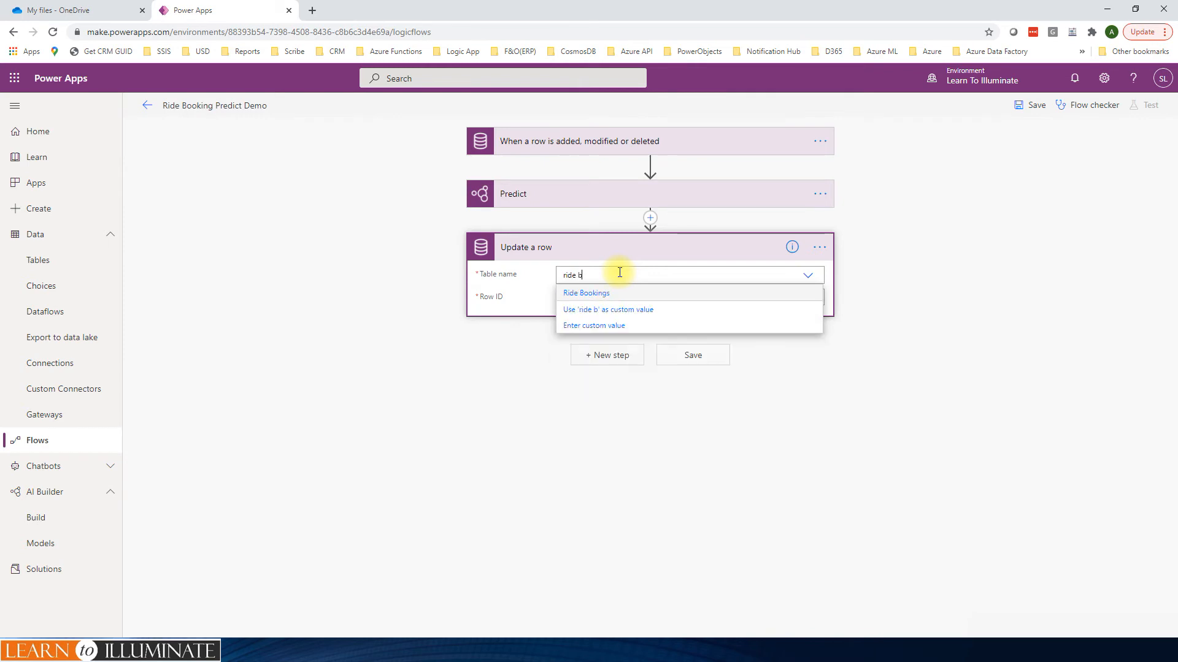
pyautogui.click(602, 315)
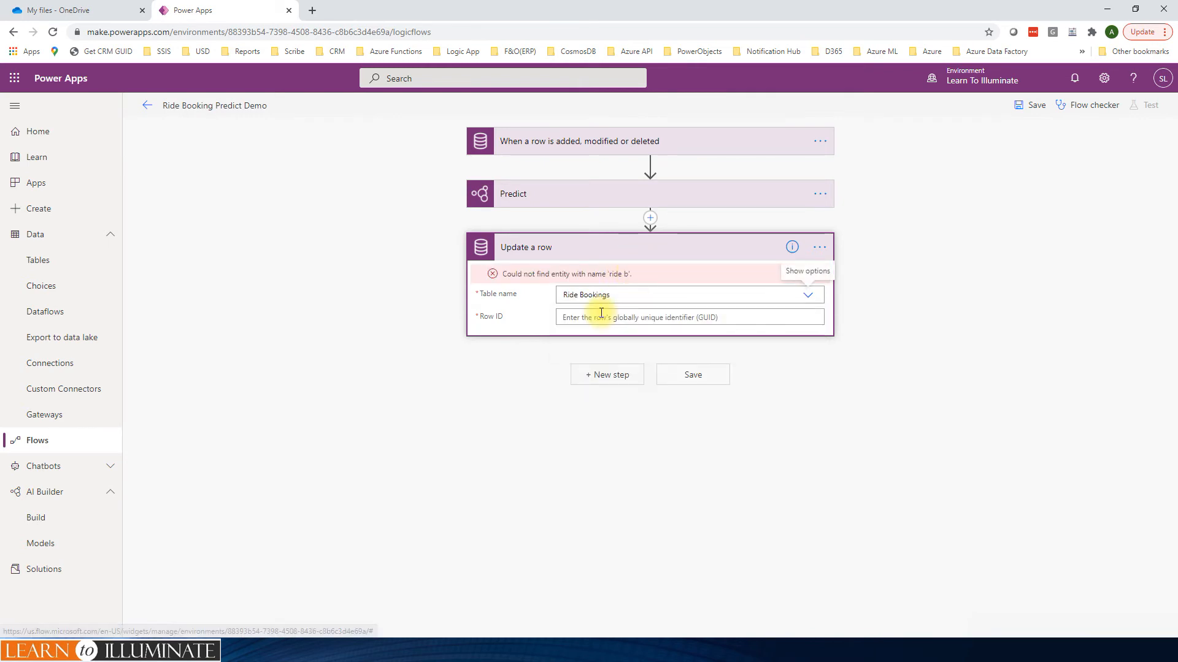
# Step: Set the Update a row action's Row ID to the trigger's Ride Booking unique identifier
pyautogui.click(599, 298)
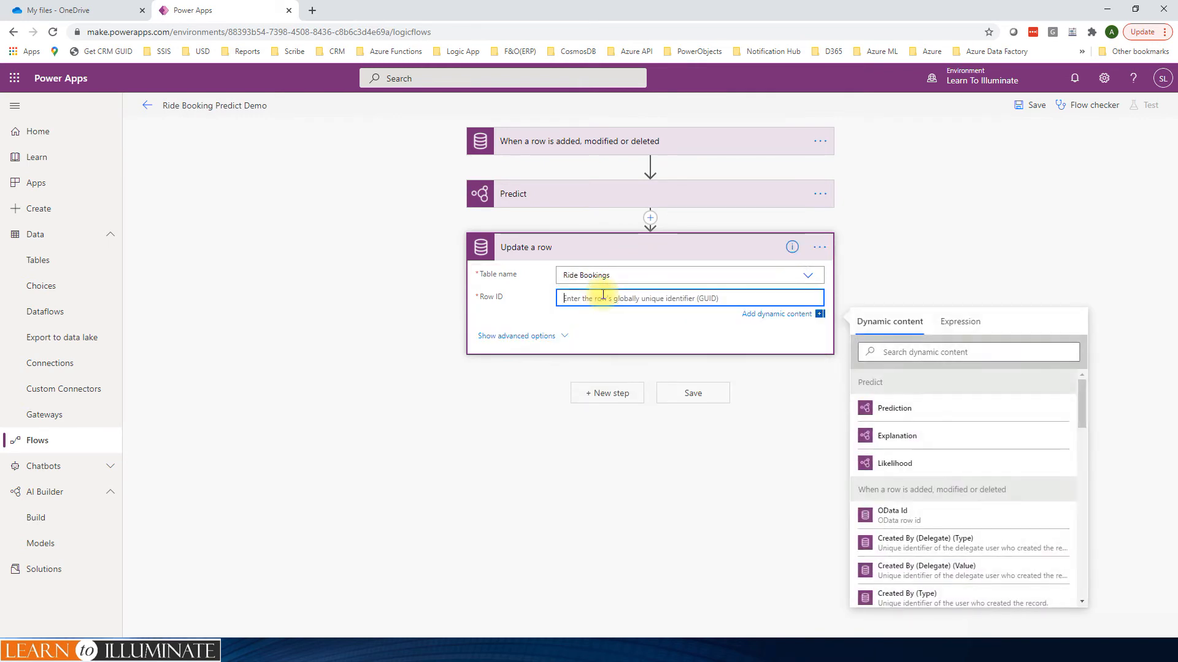
pyautogui.click(955, 353)
pyautogui.write('ride')
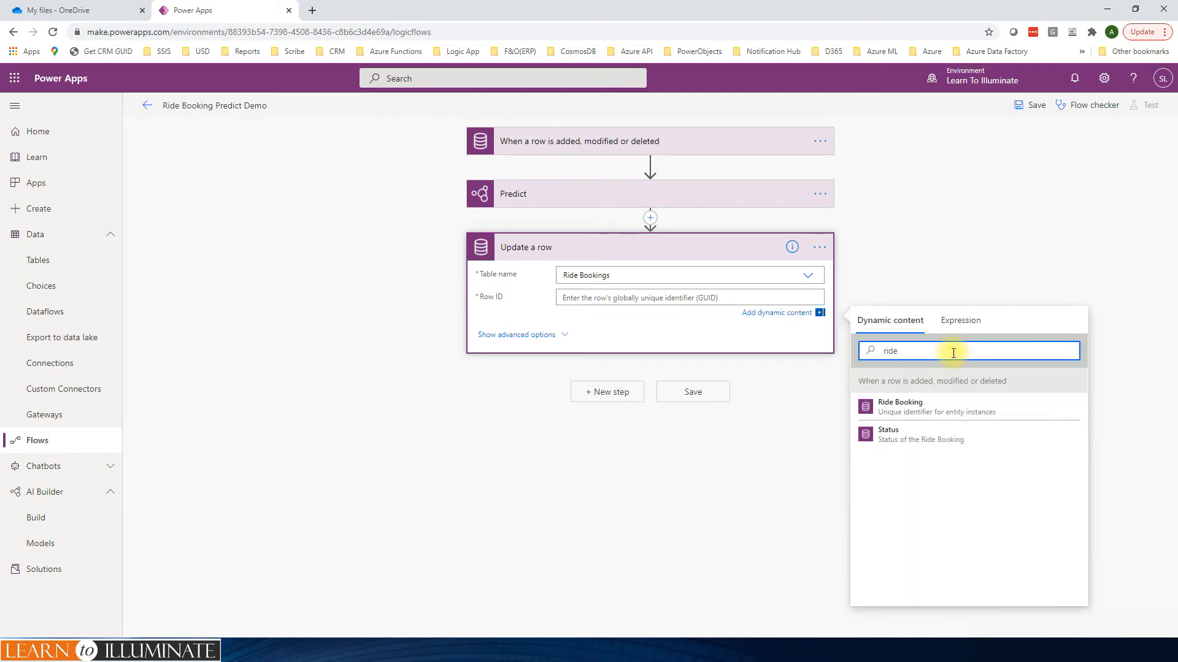
pyautogui.click(920, 408)
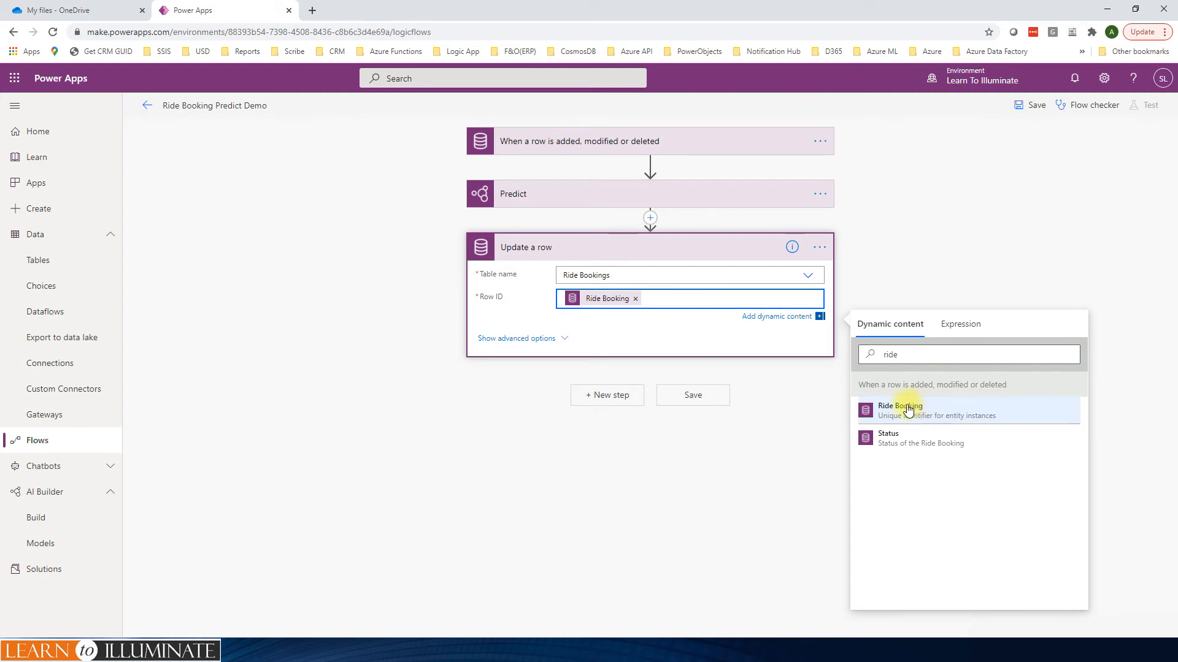
# Step: In the Update a row action's advanced options, map OnTime to the Predict action's Prediction output and set Predicted to Yes
pyautogui.click(566, 339)
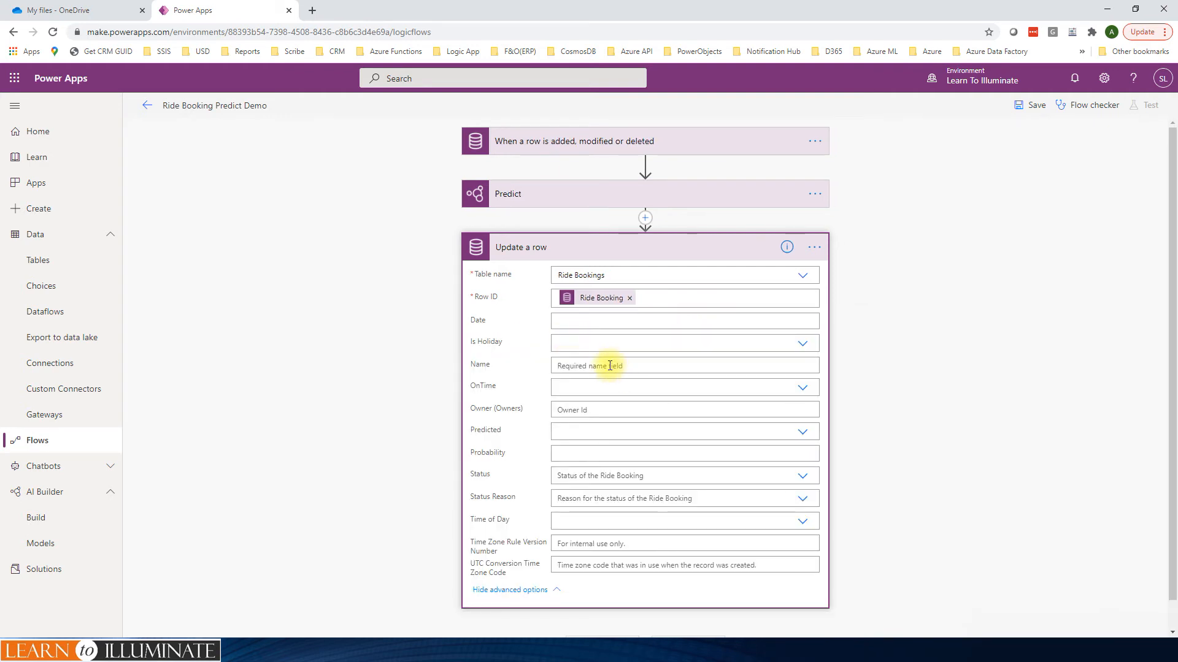
pyautogui.click(580, 386)
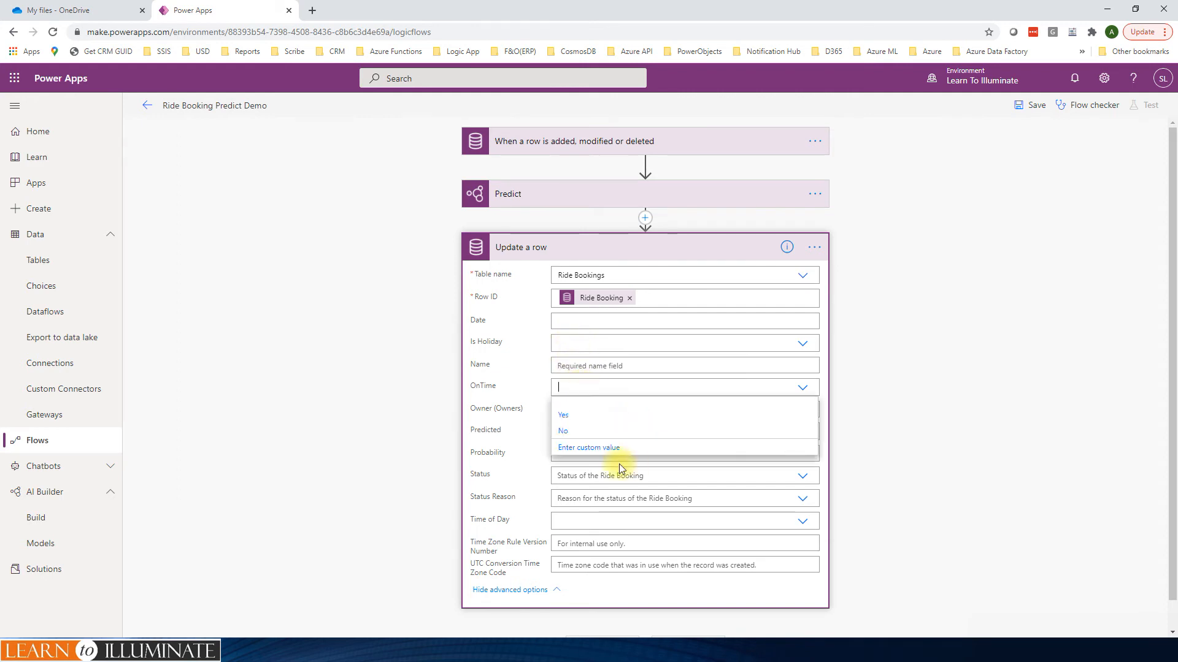
pyautogui.click(598, 448)
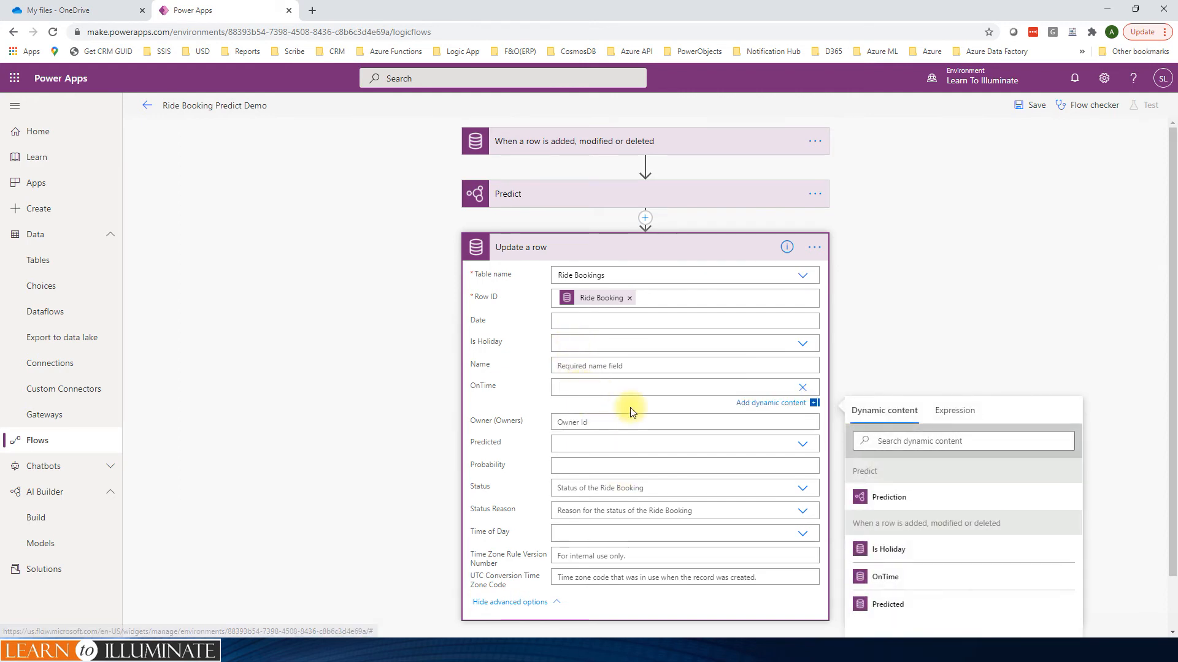
pyautogui.click(883, 497)
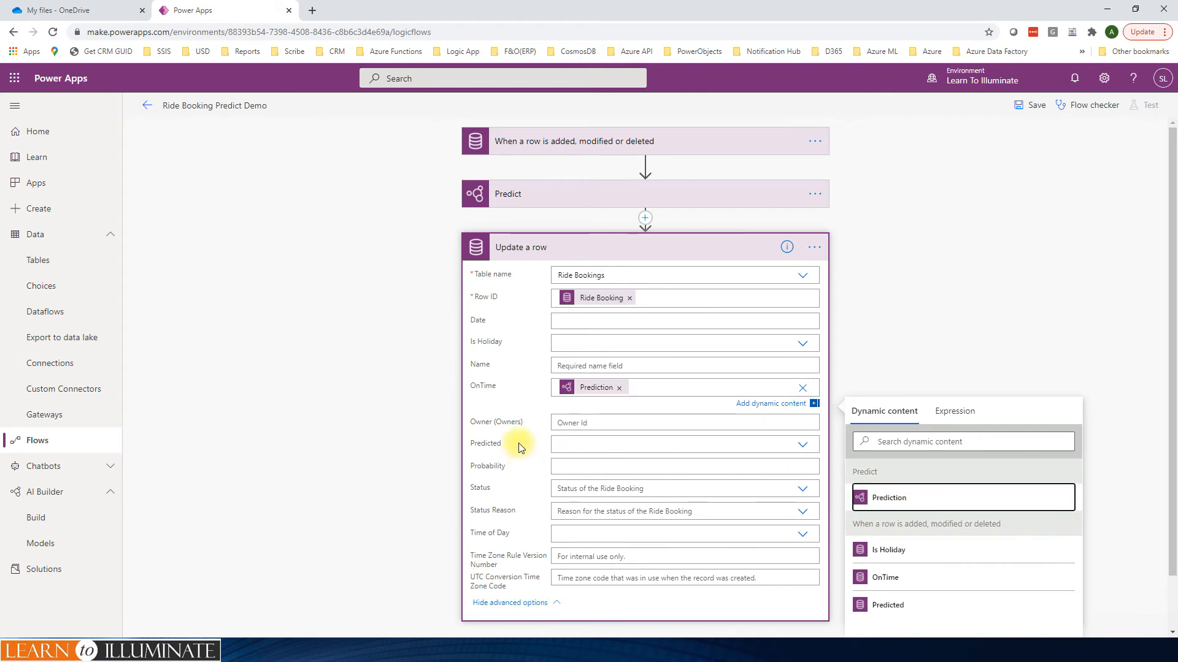
pyautogui.click(800, 446)
pyautogui.click(801, 433)
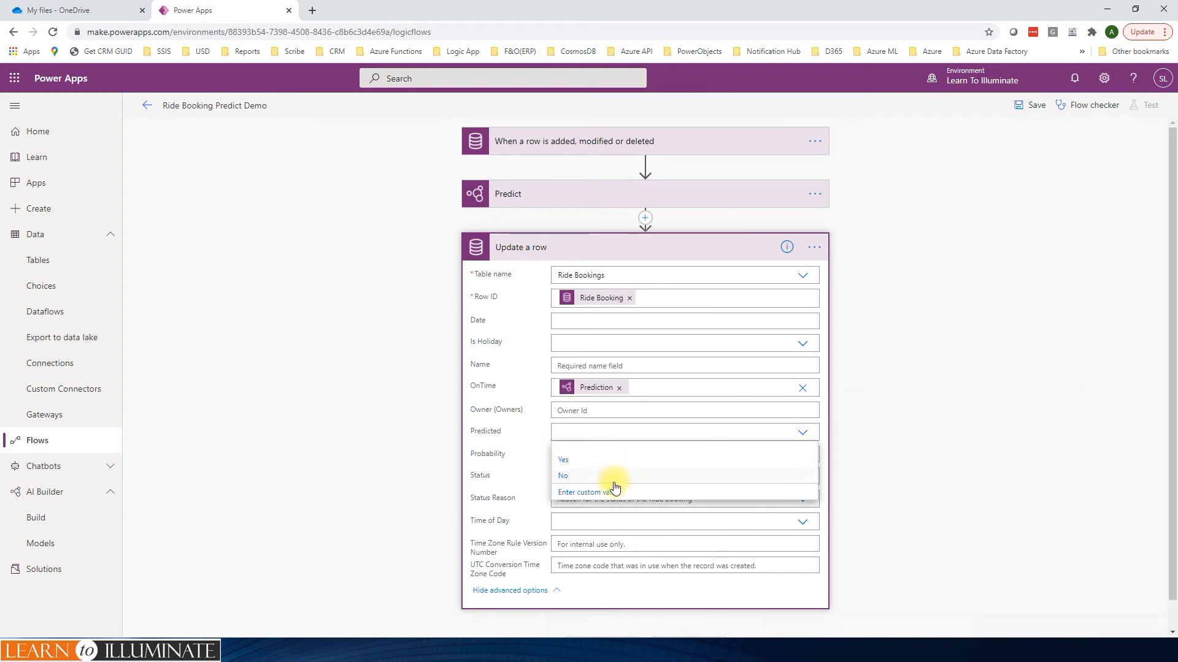
pyautogui.click(570, 455)
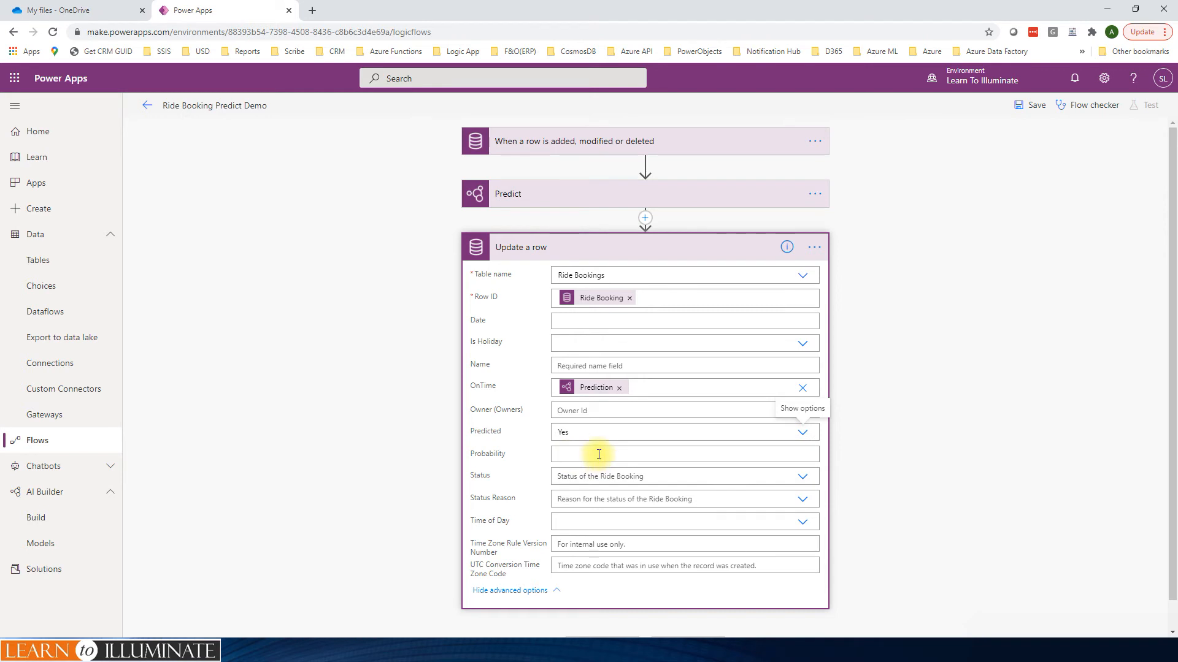
# Step: Map the Probability field to the Predict action's Likelihood output and save the flow
pyautogui.click(600, 454)
pyautogui.scroll(-1, 954, 441)
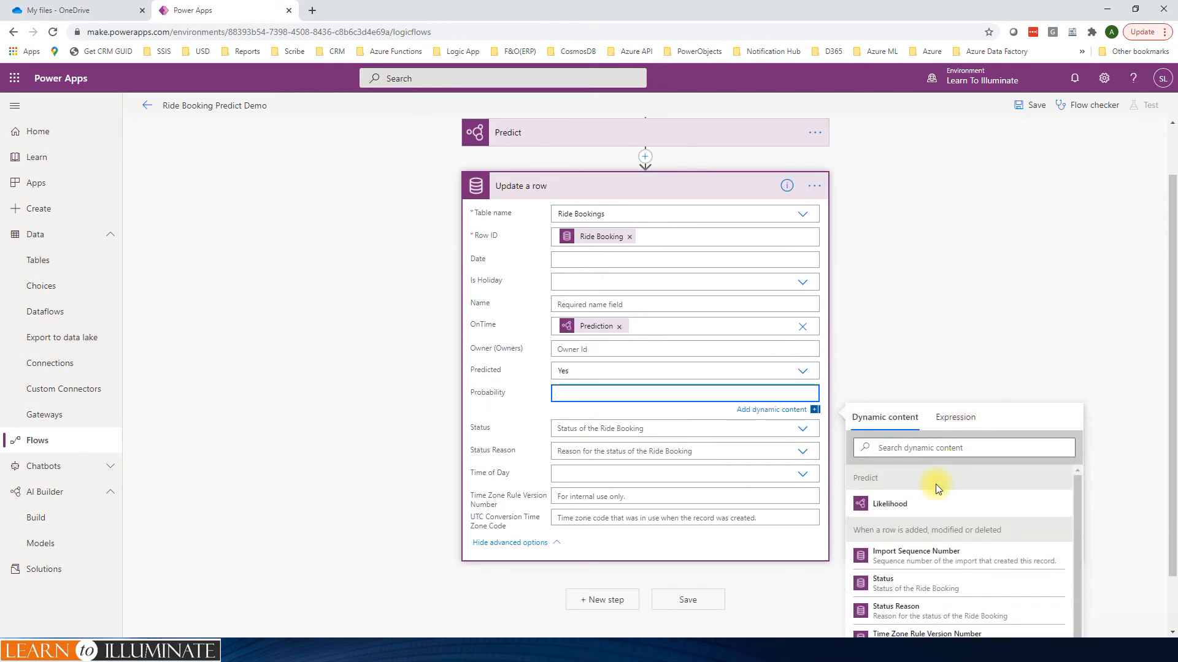
pyautogui.click(889, 505)
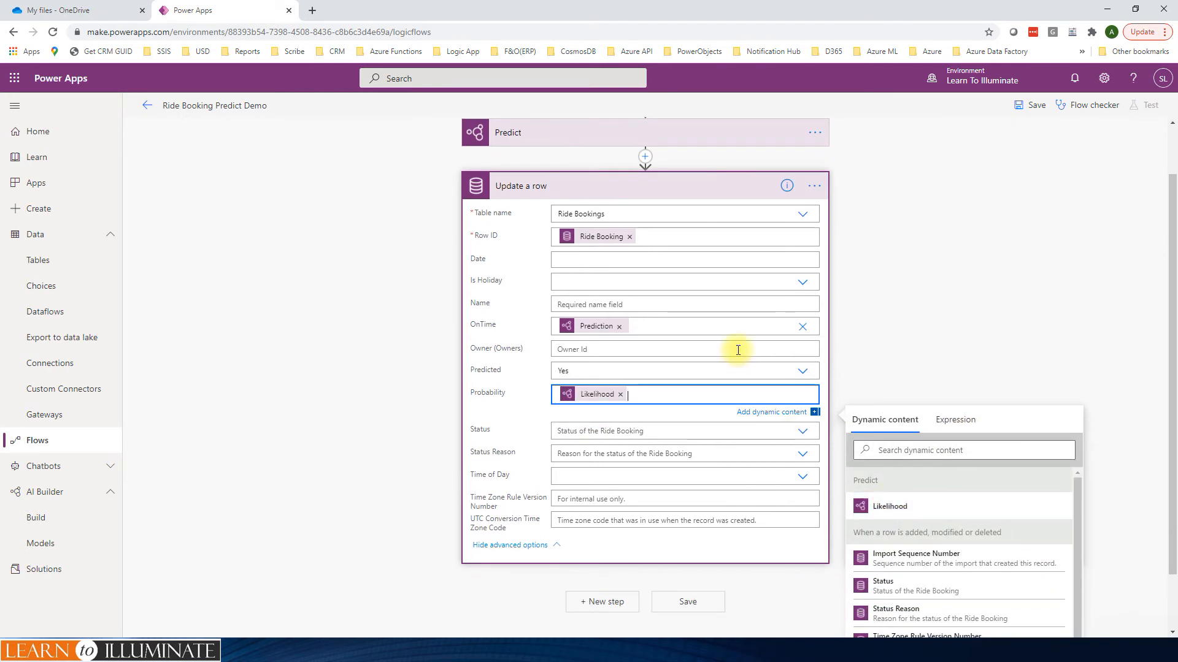
pyautogui.scroll(1, 711, 401)
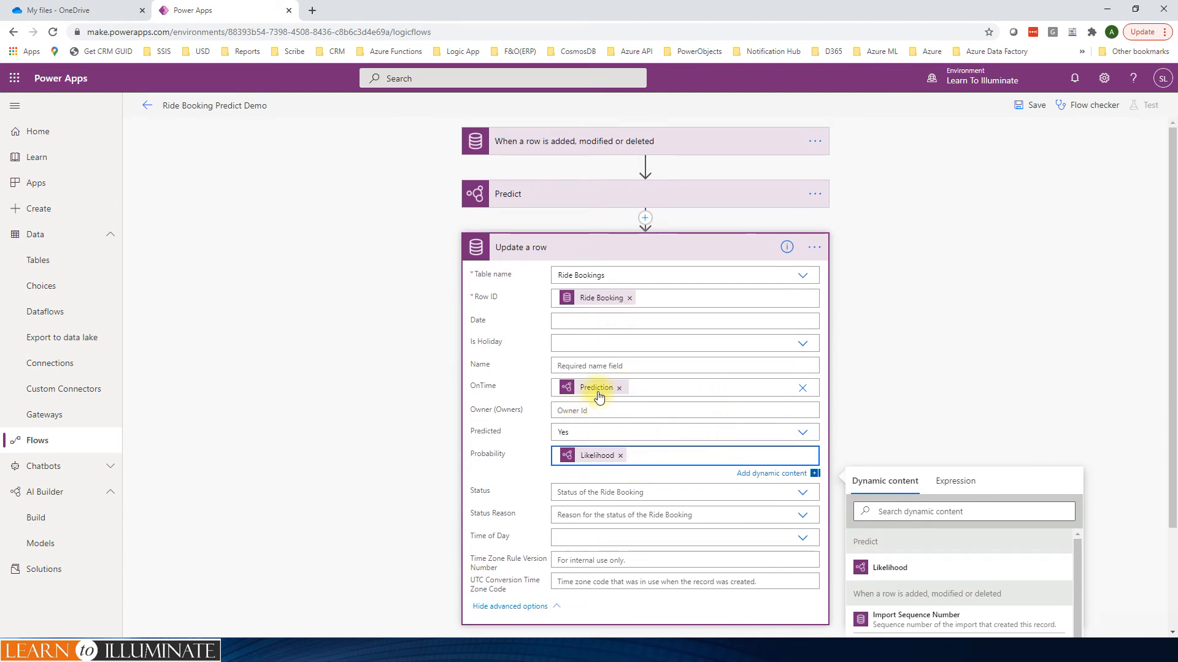
pyautogui.moveTo(596, 394)
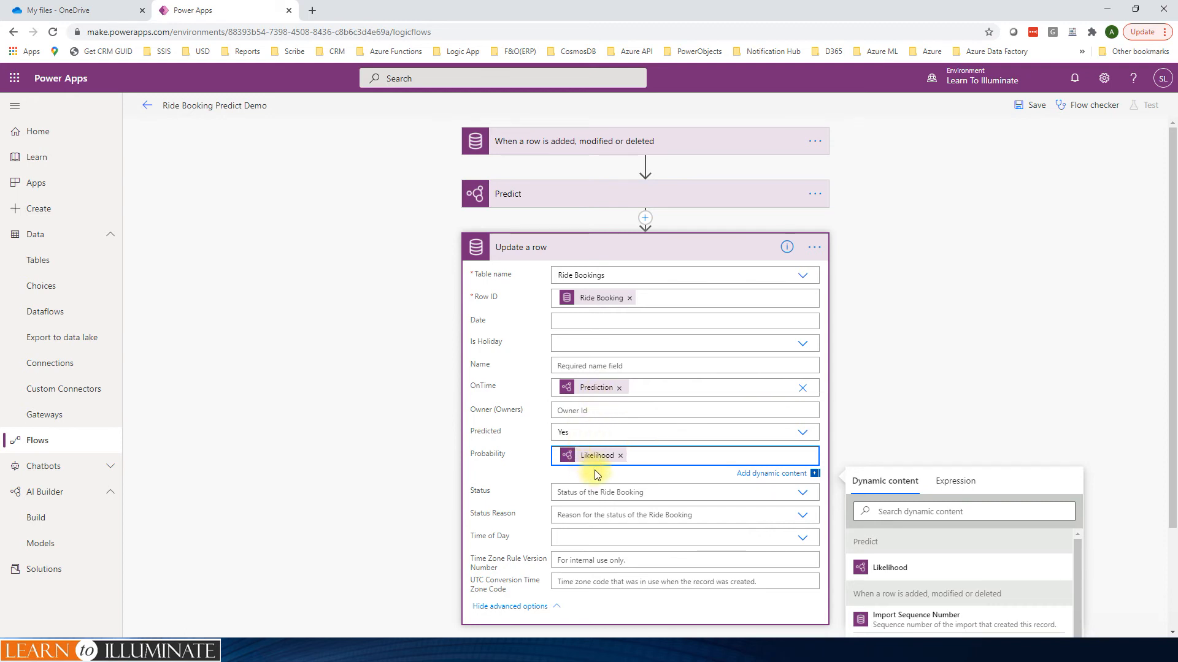
pyautogui.moveTo(597, 460)
pyautogui.click(1032, 105)
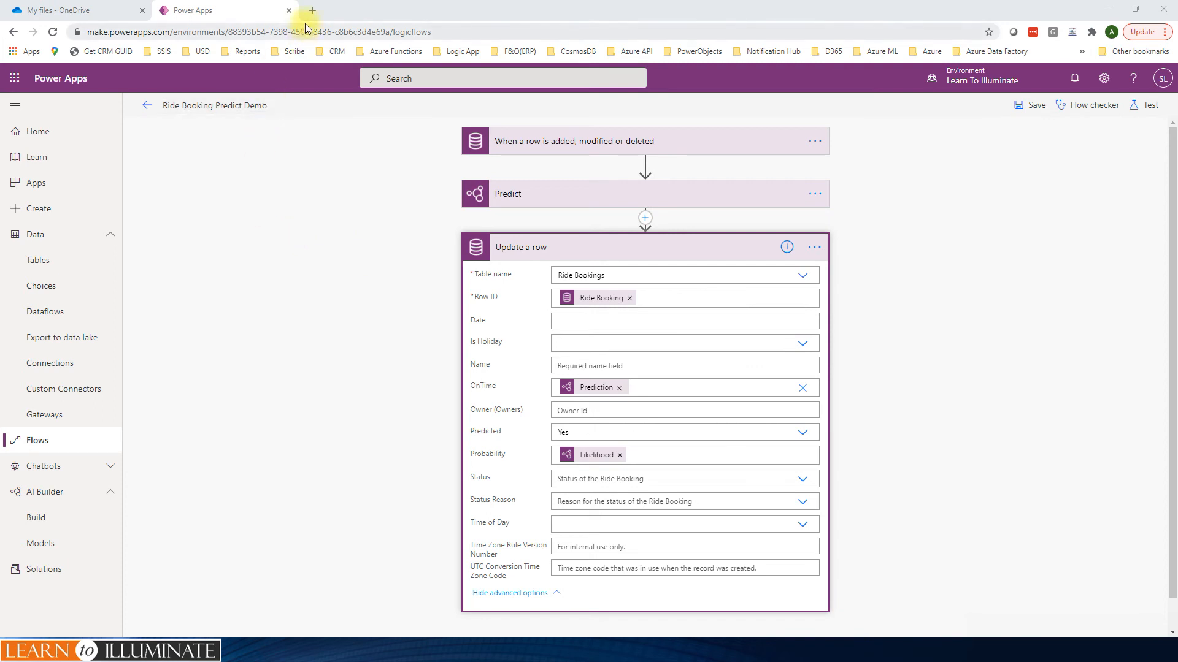
# Step: Open the Ride Booking table's data in a duplicate of the flow's browser tab
pyautogui.rightClick(205, 14)
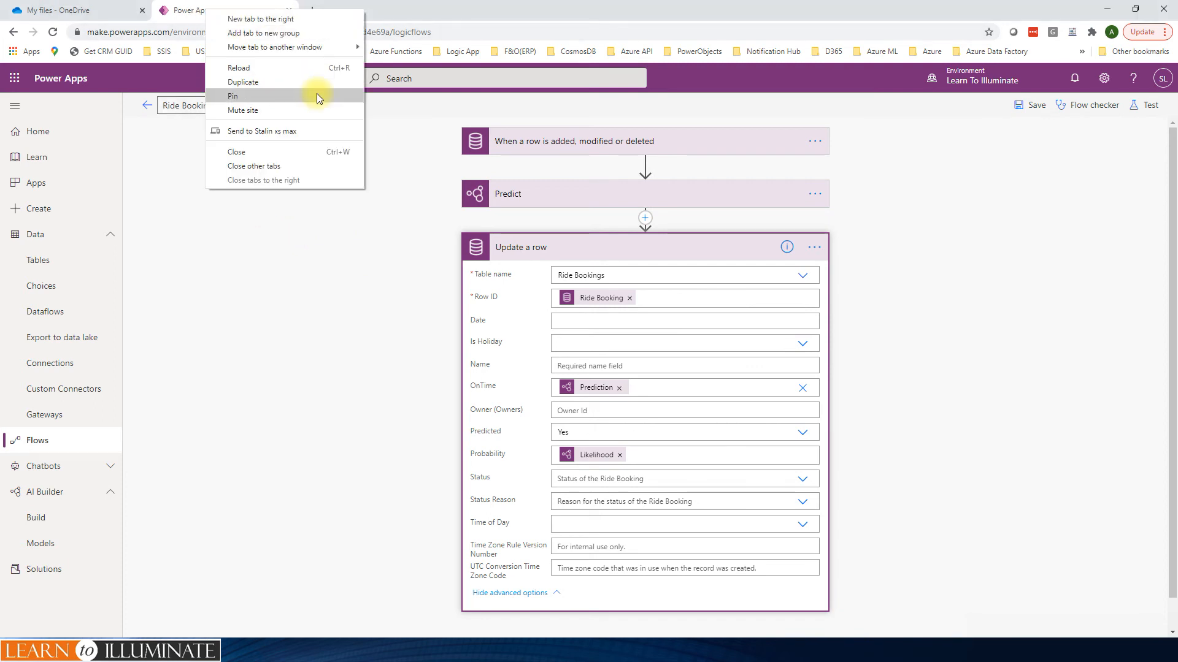
pyautogui.click(258, 85)
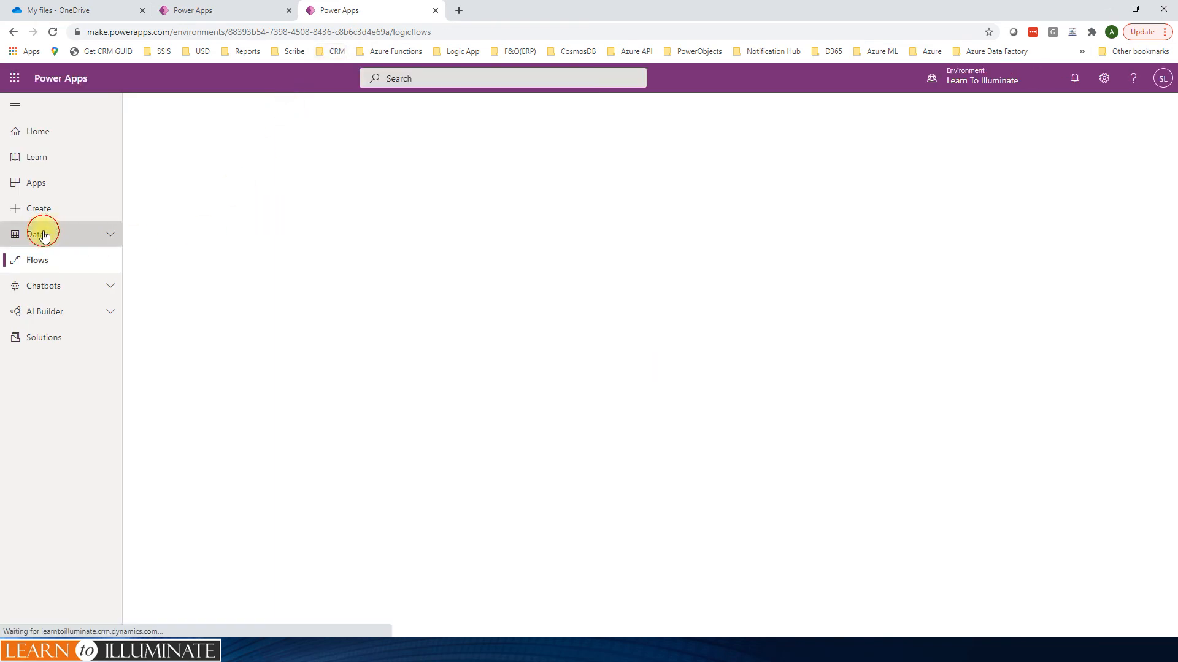
pyautogui.click(42, 234)
pyautogui.click(41, 270)
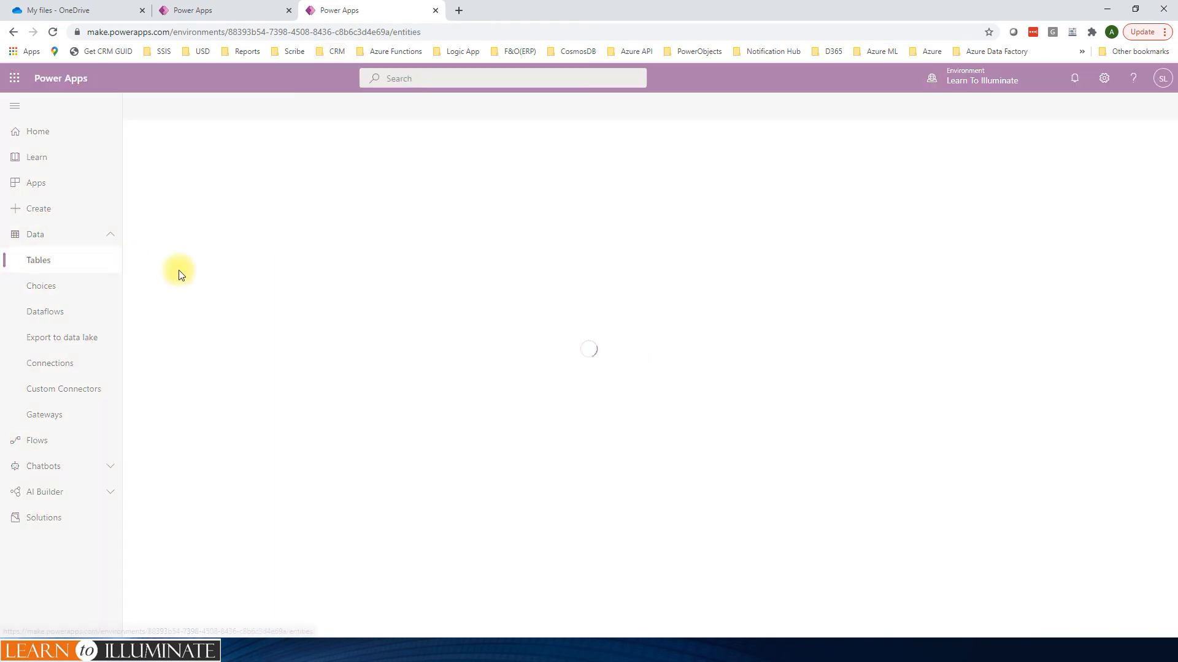
pyautogui.scroll(-2, 270, 338)
pyautogui.click(184, 523)
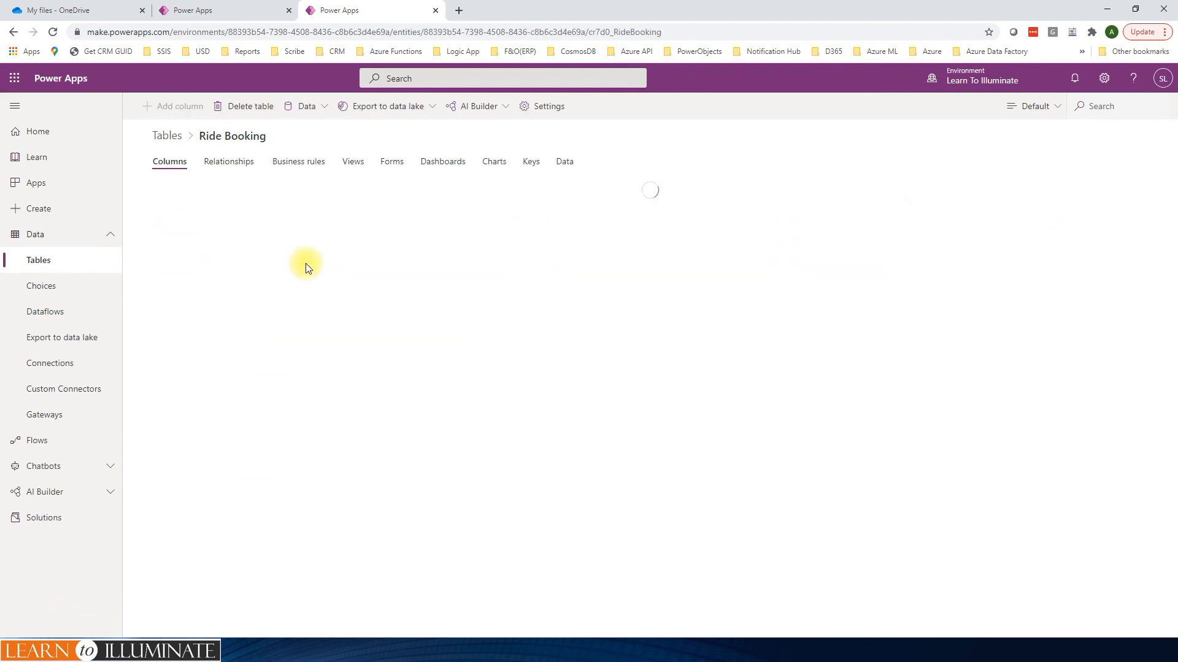
pyautogui.click(565, 163)
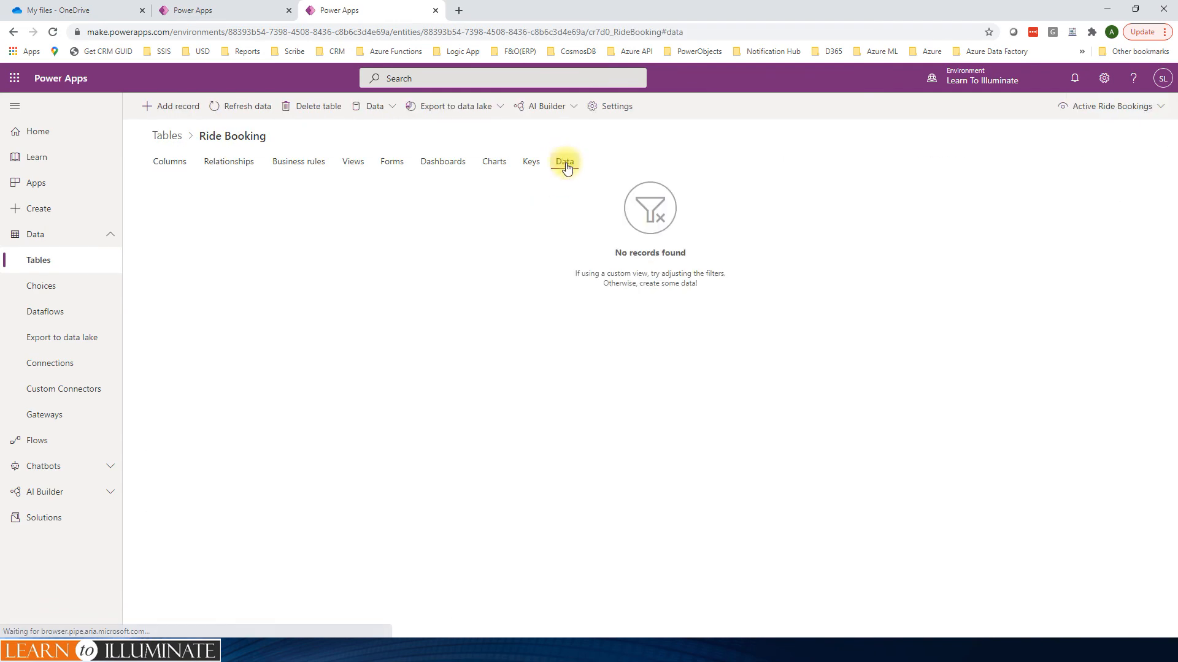
# Step: Add a Ride Booking record dated 3/30/2021 with Is Holiday Yes and Time of Day Evening, and save and close it
pyautogui.click(174, 111)
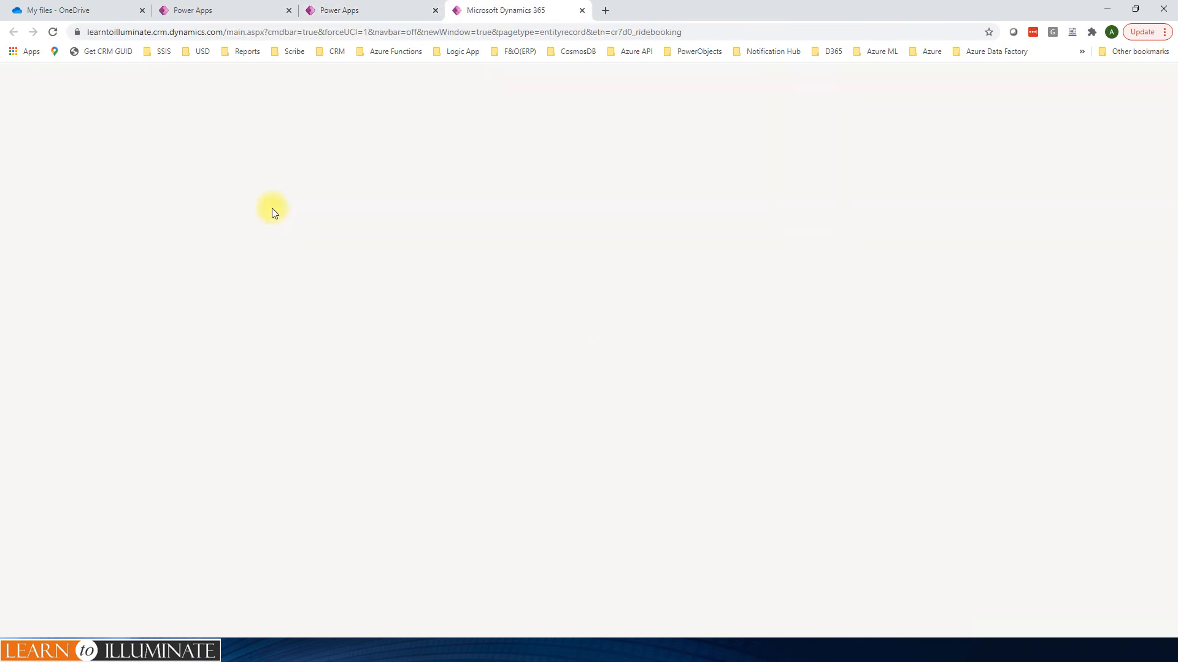
pyautogui.click(172, 169)
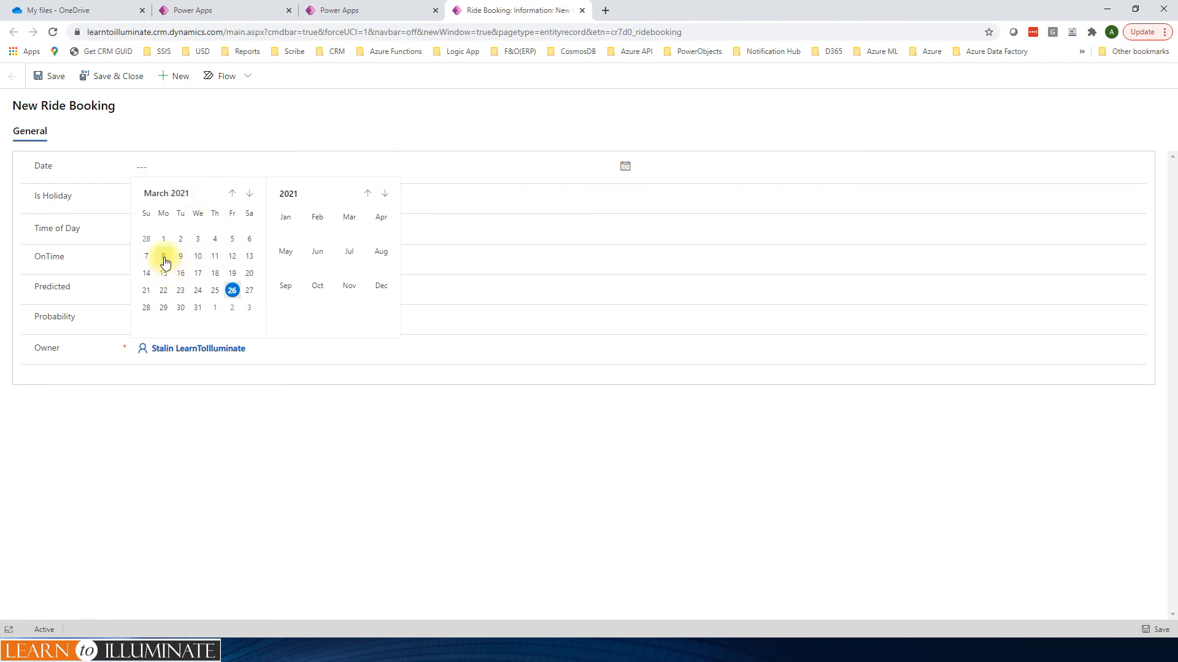
pyautogui.click(180, 307)
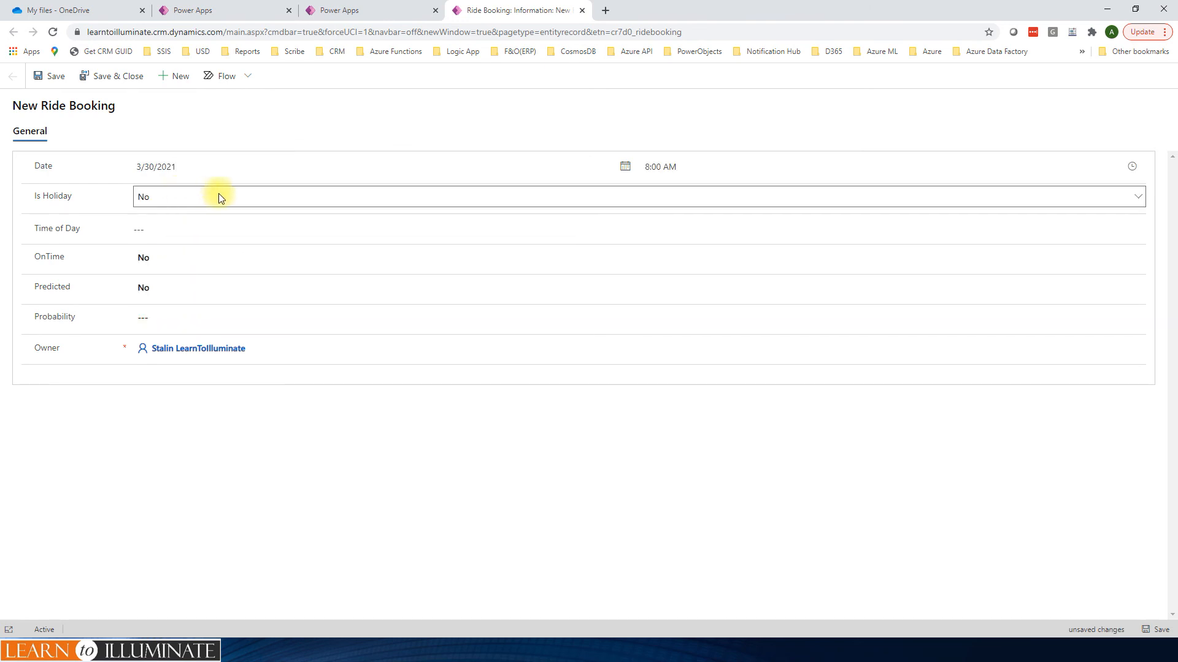
pyautogui.click(174, 202)
pyautogui.click(161, 226)
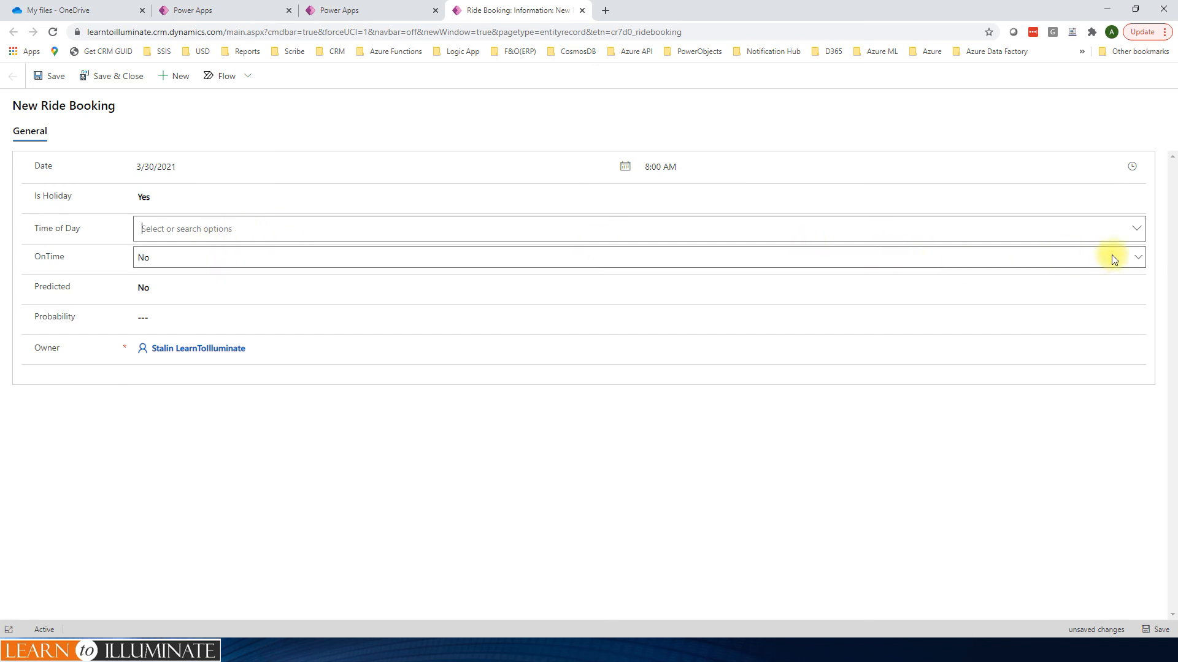
pyautogui.click(1135, 229)
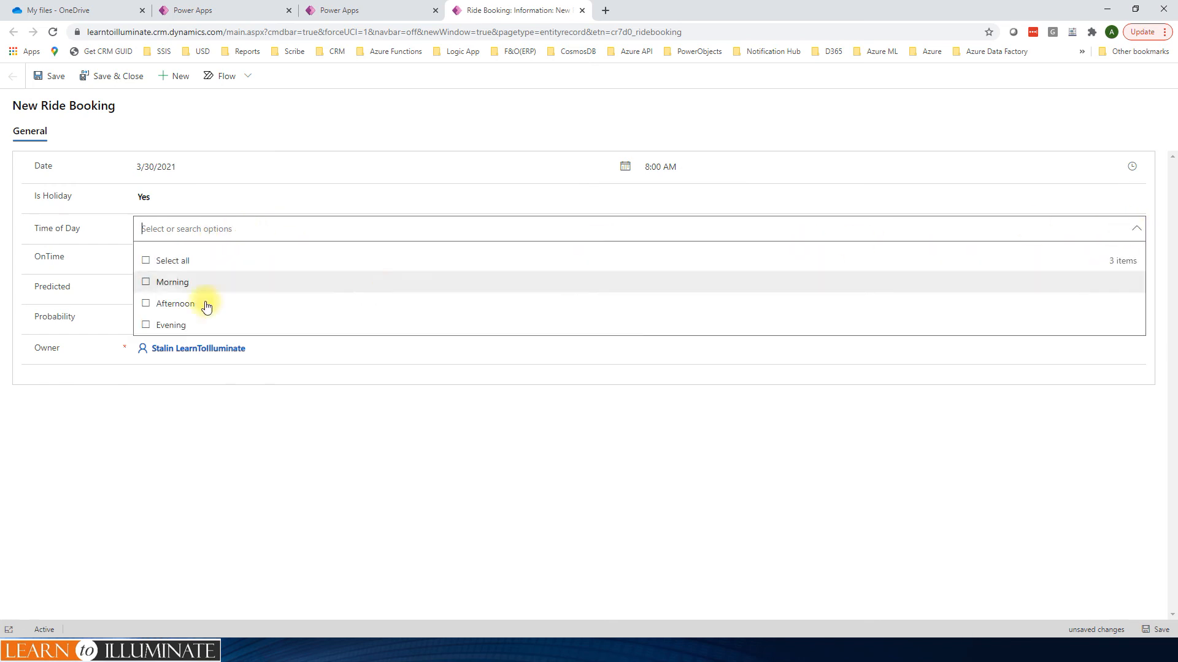
pyautogui.click(146, 323)
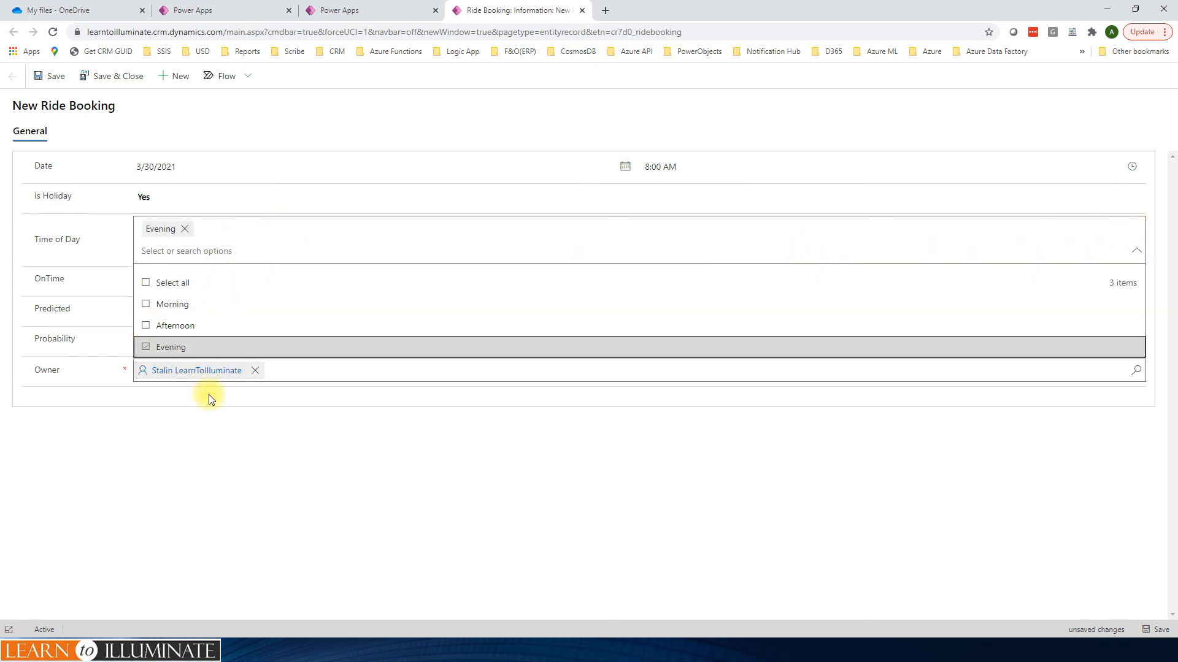
pyautogui.click(295, 489)
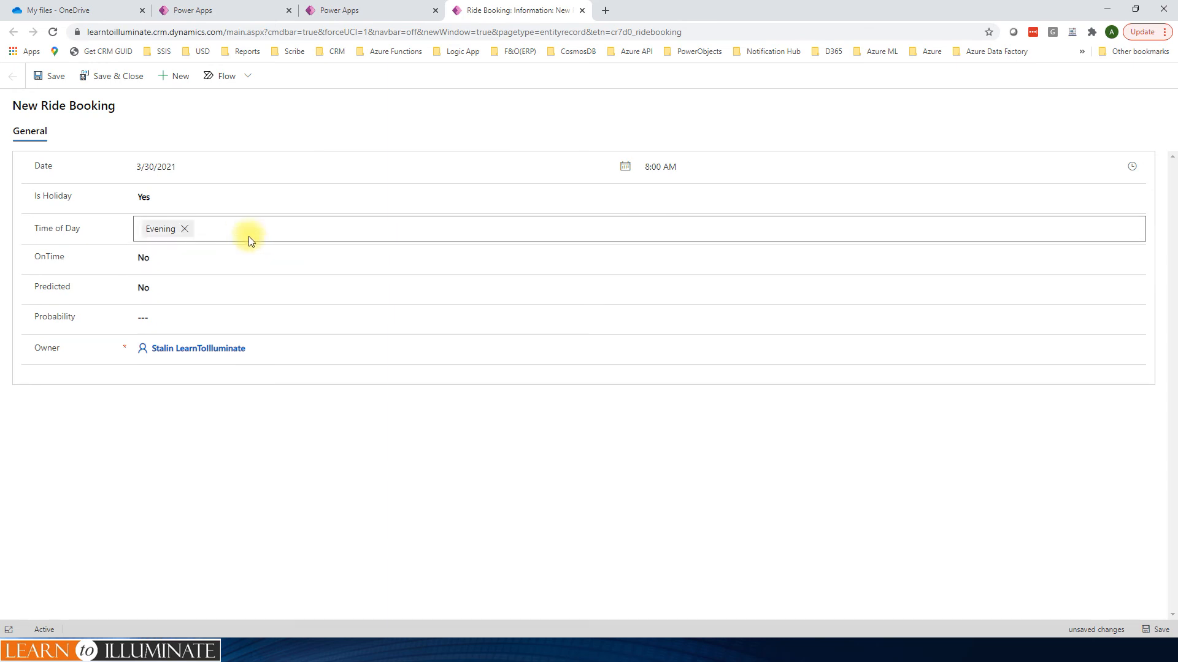
pyautogui.click(116, 80)
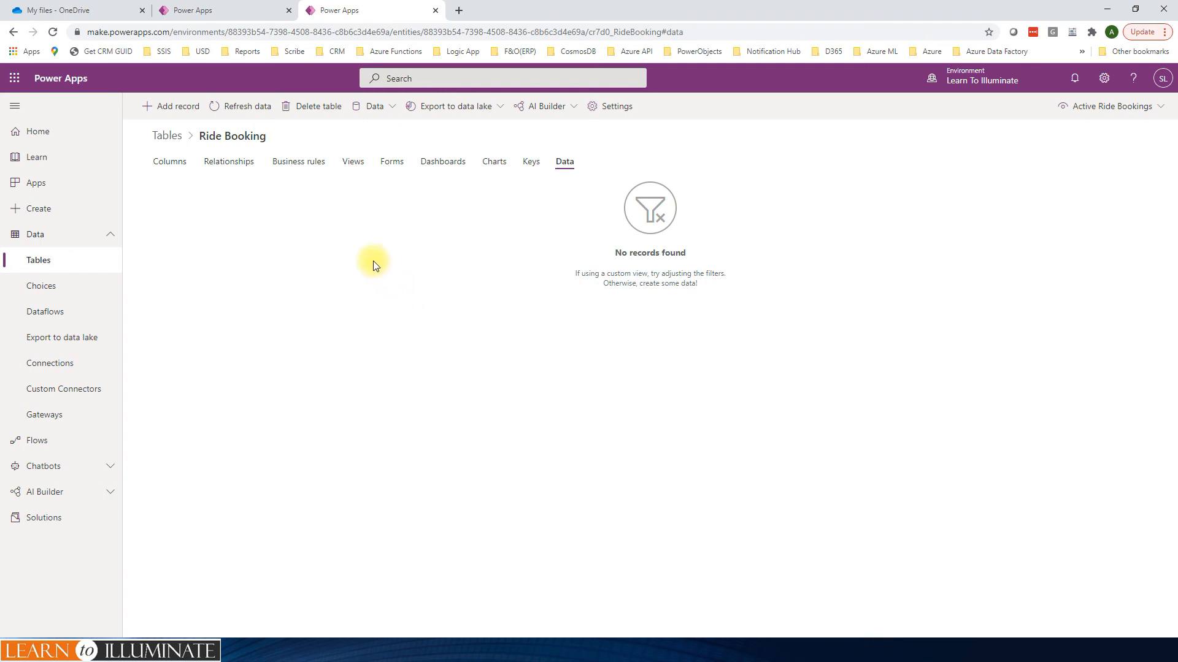
# Step: Check the Ride Booking Predict Demo flow's refreshed run history and the reloaded Ride Booking table data for the prediction
pyautogui.click(219, 12)
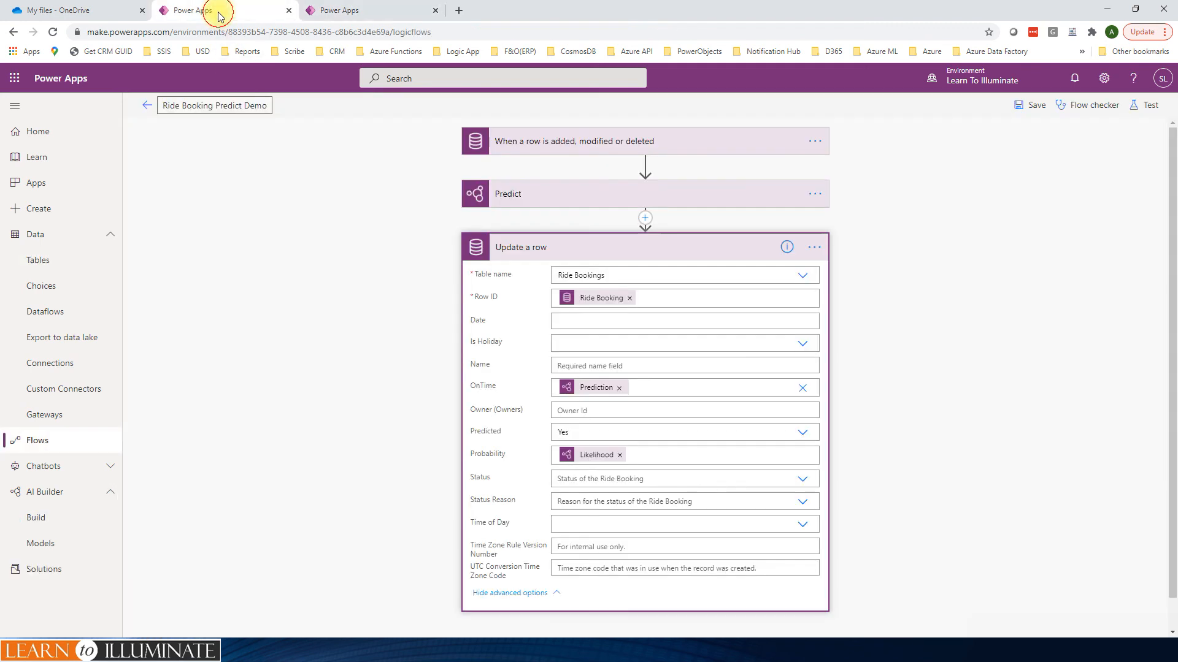
pyautogui.click(145, 109)
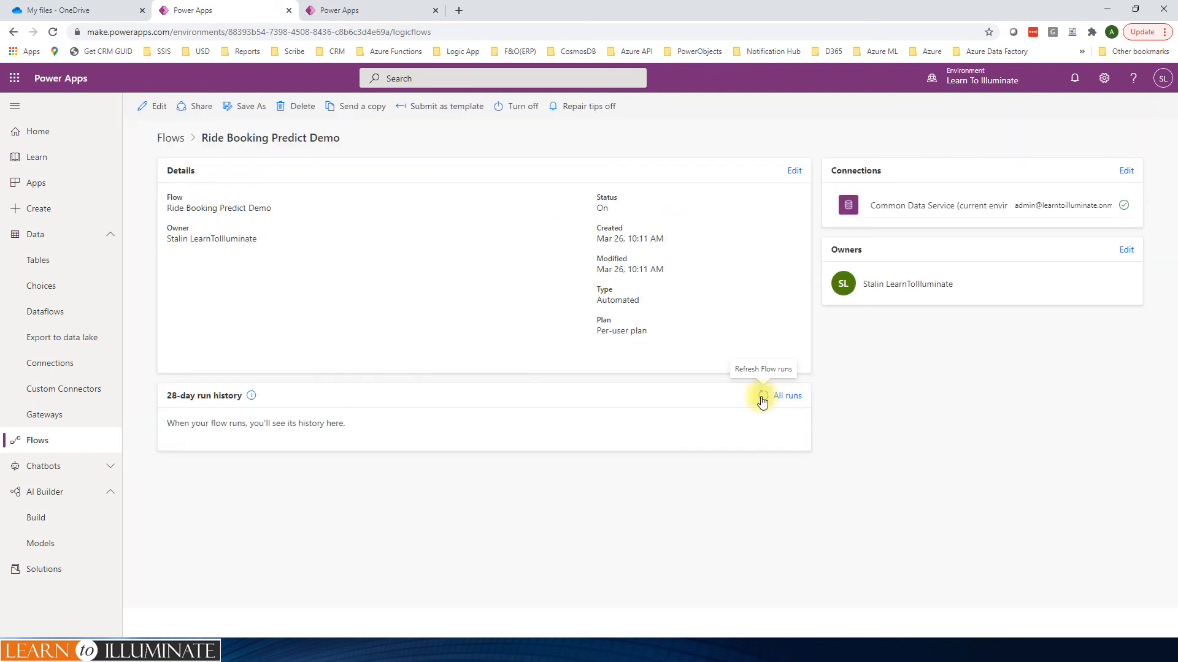
pyautogui.click(763, 397)
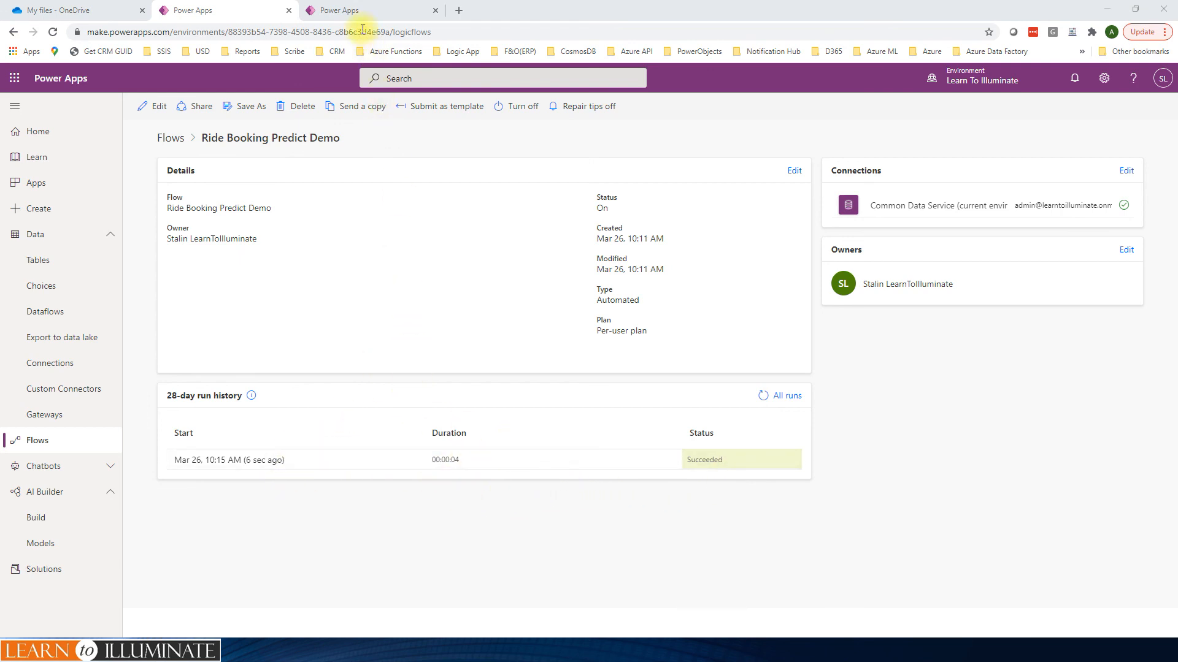
pyautogui.click(345, 14)
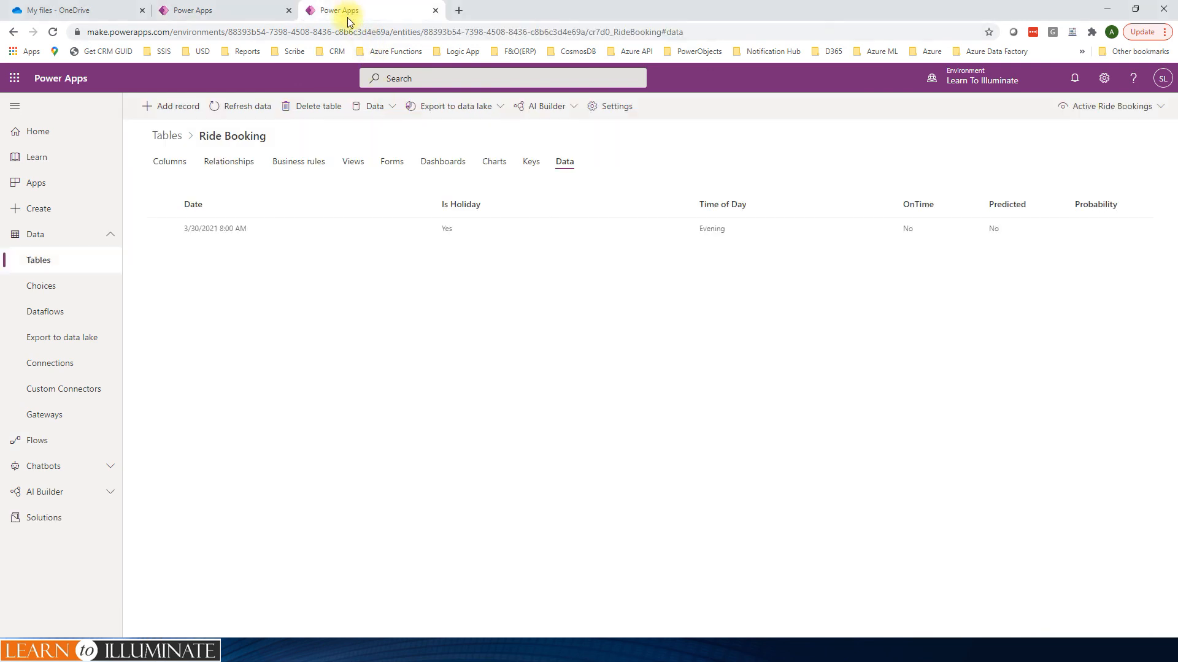
pyautogui.click(246, 109)
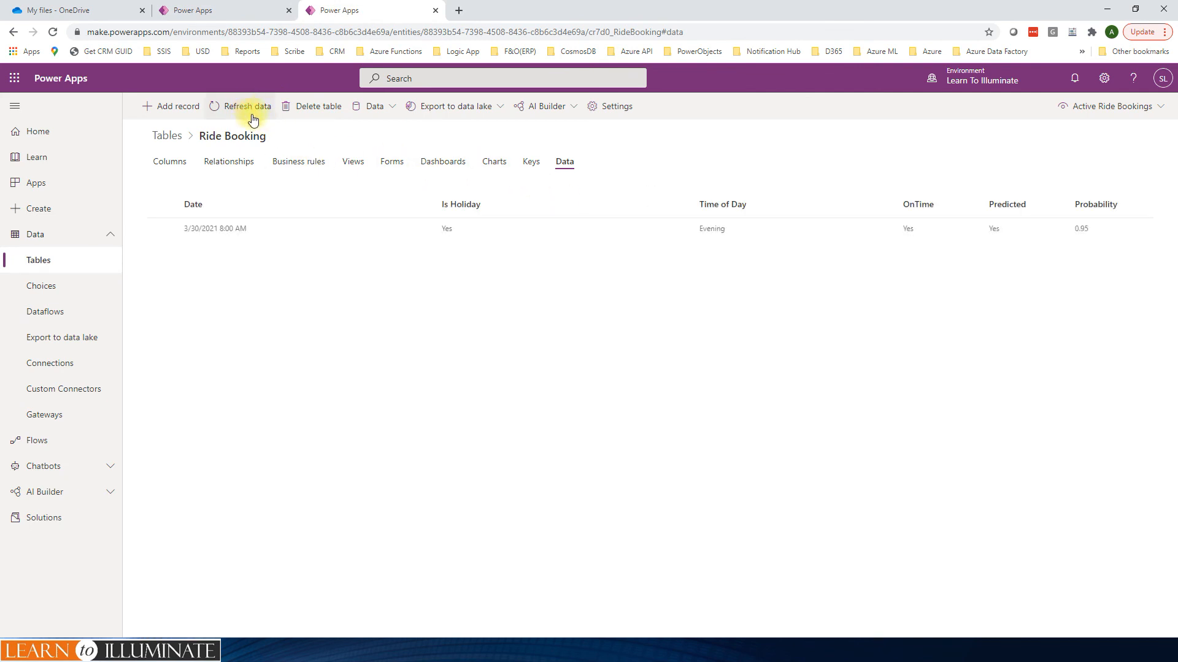